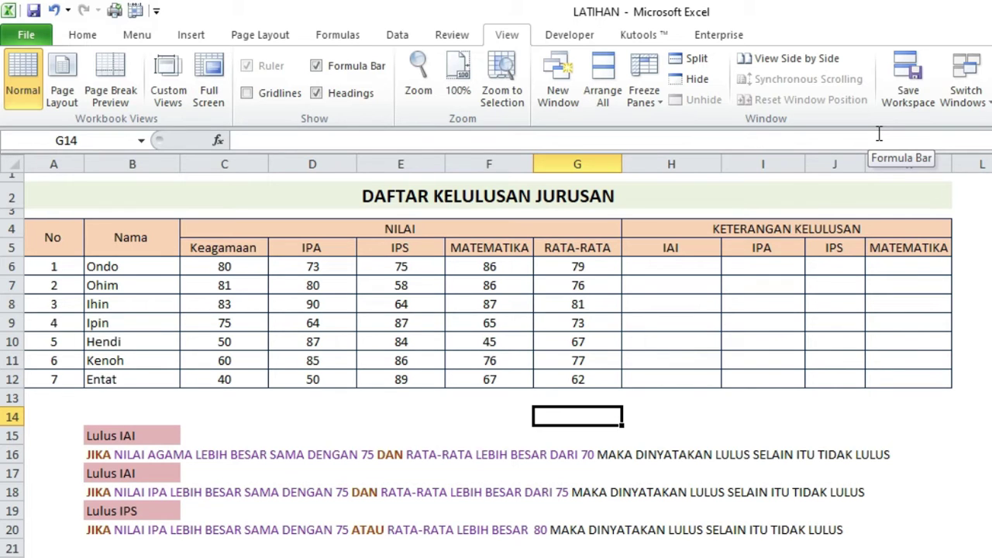
Step: Examine the first student's row in the table, from the name through the NILAI scores and RATA-RATA to the IAI result cell
key(Down)
key(Down)
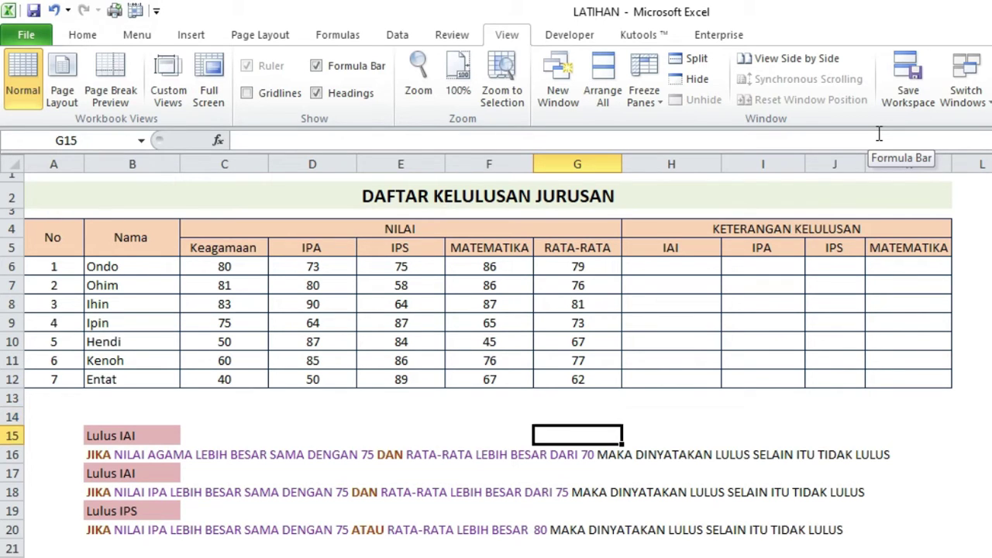
key(Left)
key(Left)
key(Left)
key(Left)
key(Left)
key(Up)
key(Up)
key(Up)
key(Up)
key(Up)
key(Up)
key(Up)
key(Up)
key(Up)
key(Up)
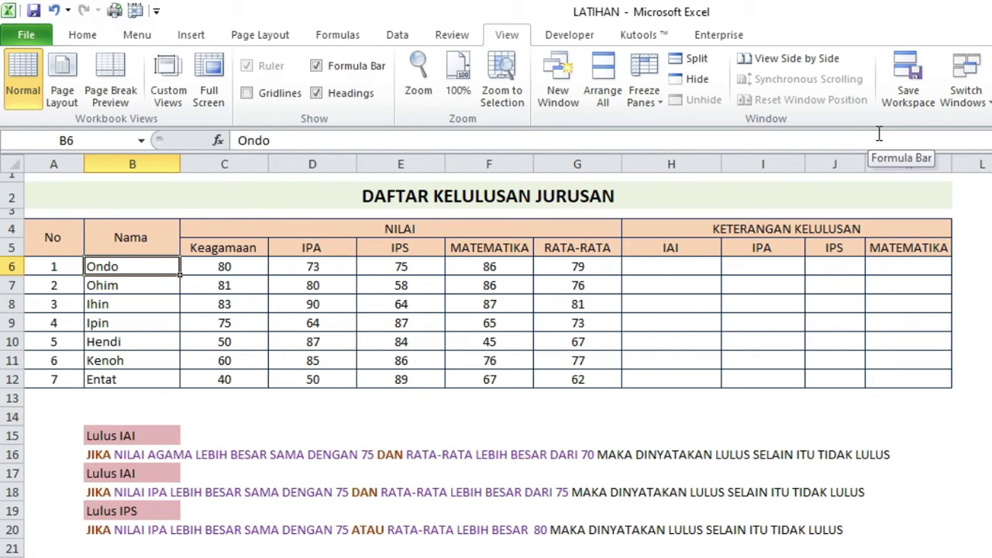
key(Right)
key(Right)
key(Right)
key(Right)
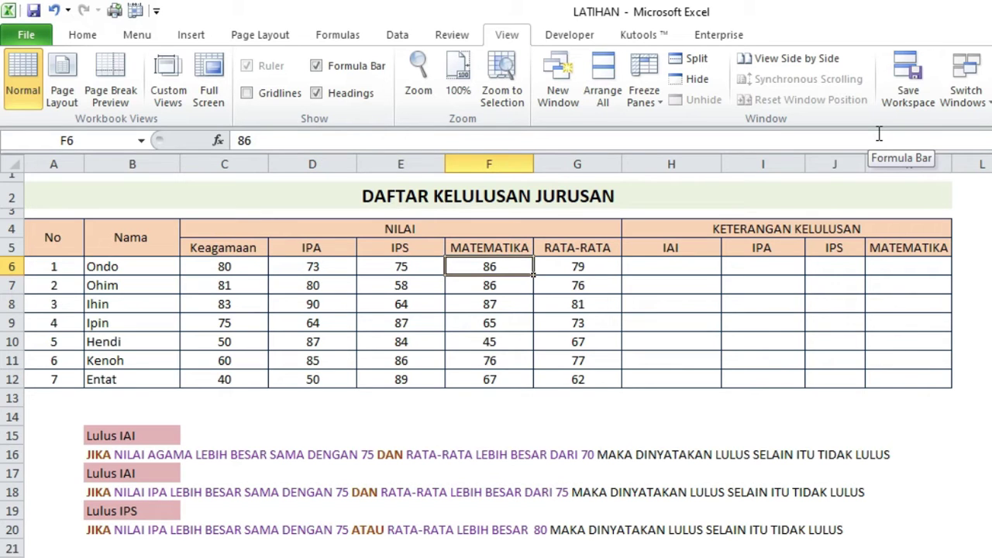
key(Right)
key(Right)
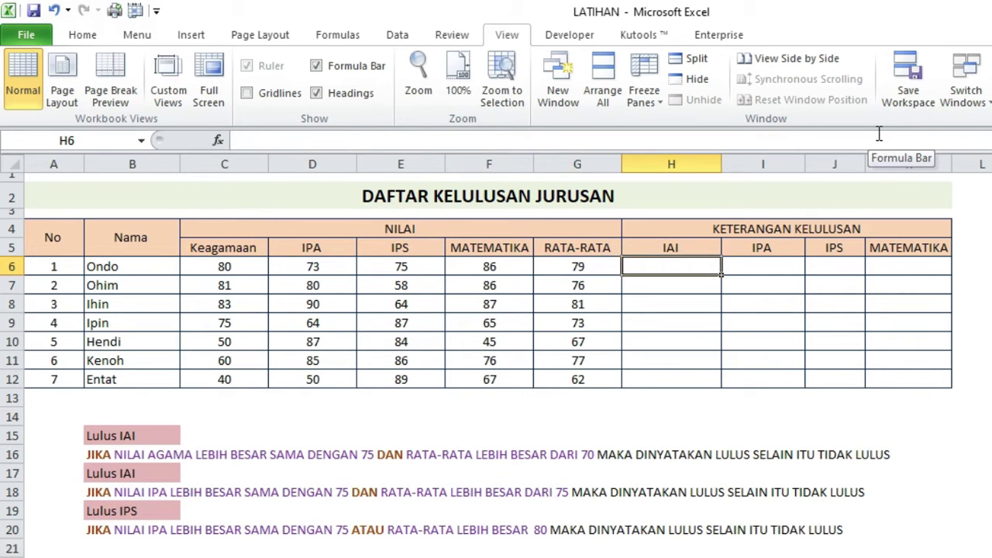
Step: Examine the IAI heading under KETERANGAN KELULUSAN and the Lulus IAI criteria written in row 16 below the table
key(Up)
key(Down)
key(Down)
key(Down)
key(Down)
key(Down)
key(Down)
key(Down)
key(Down)
key(Down)
key(Down)
key(Down)
key(Left)
key(Left)
key(Left)
key(Left)
key(Left)
key(Left)
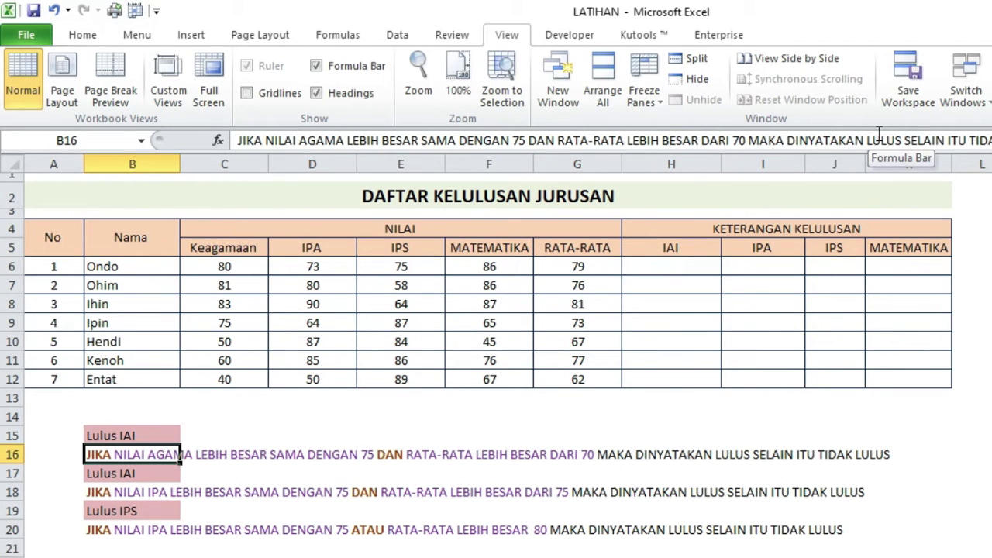
key(Down)
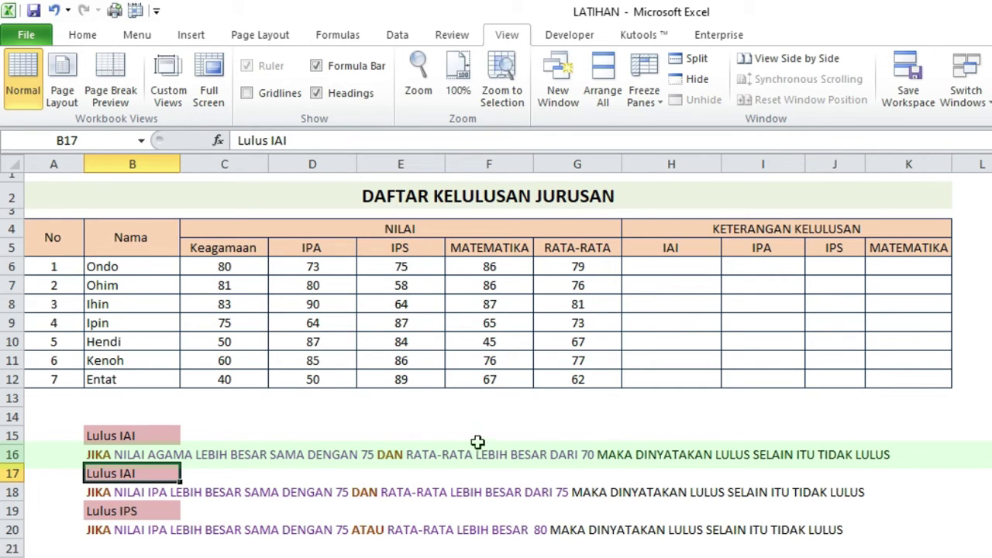
Step: Left-align cell H6, the first result cell in the IAI column
click(699, 269)
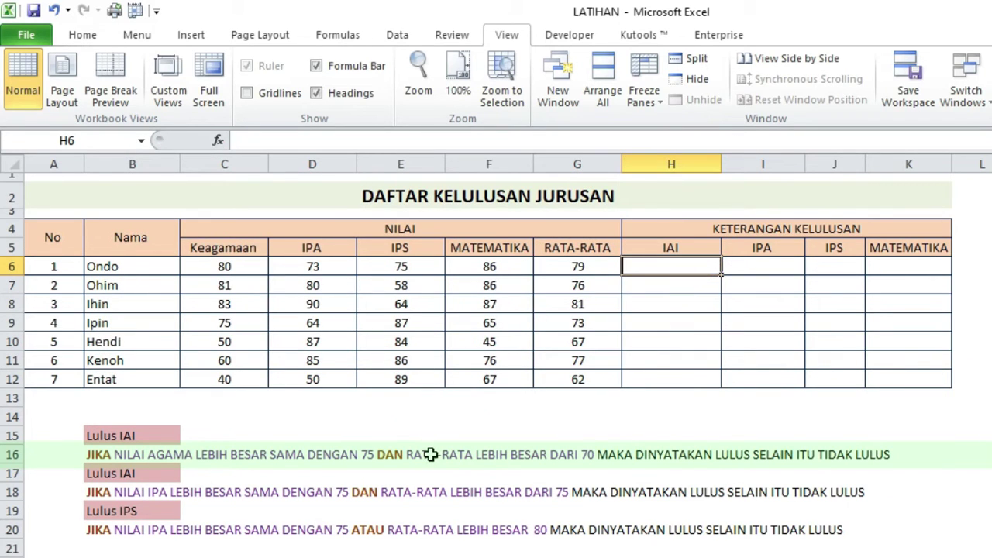
text(=)
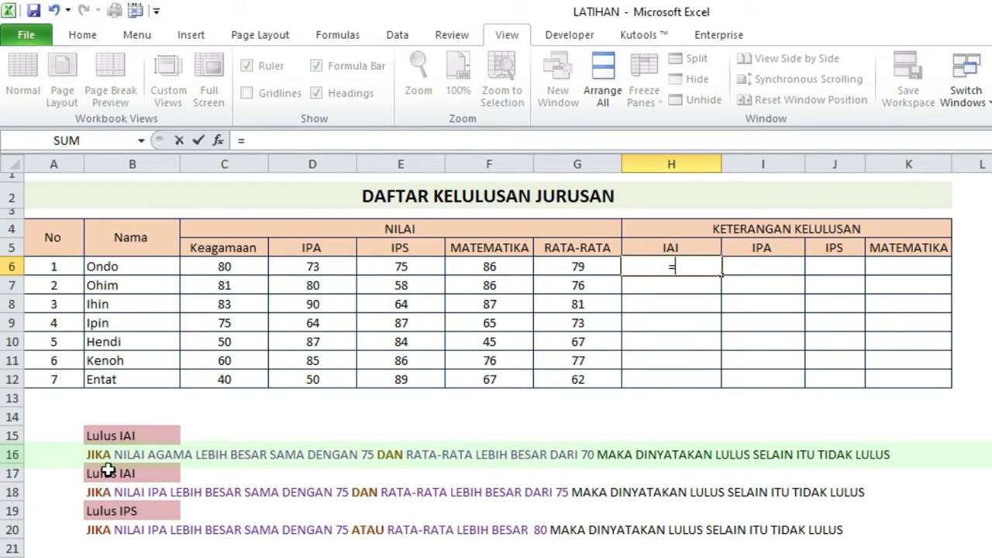
key(Escape)
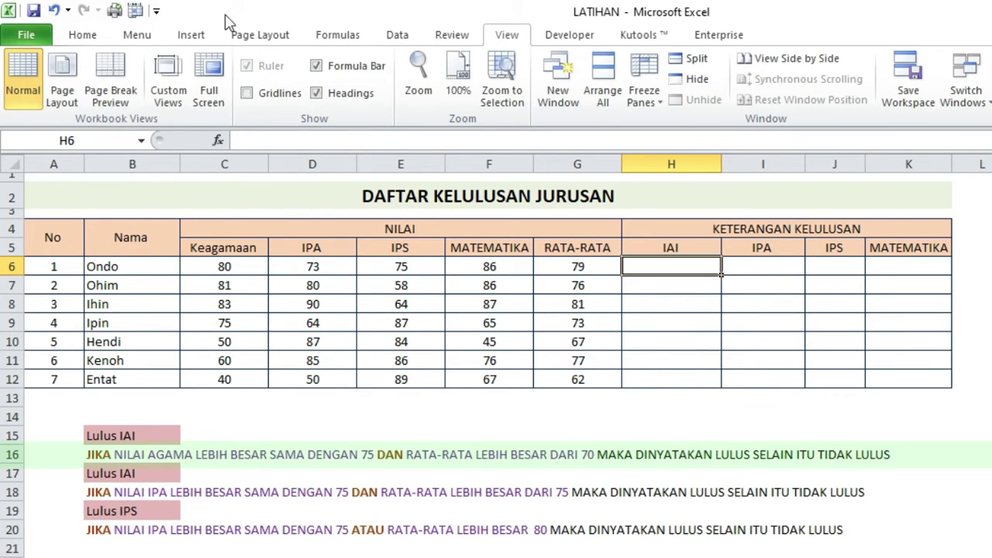
click(70, 38)
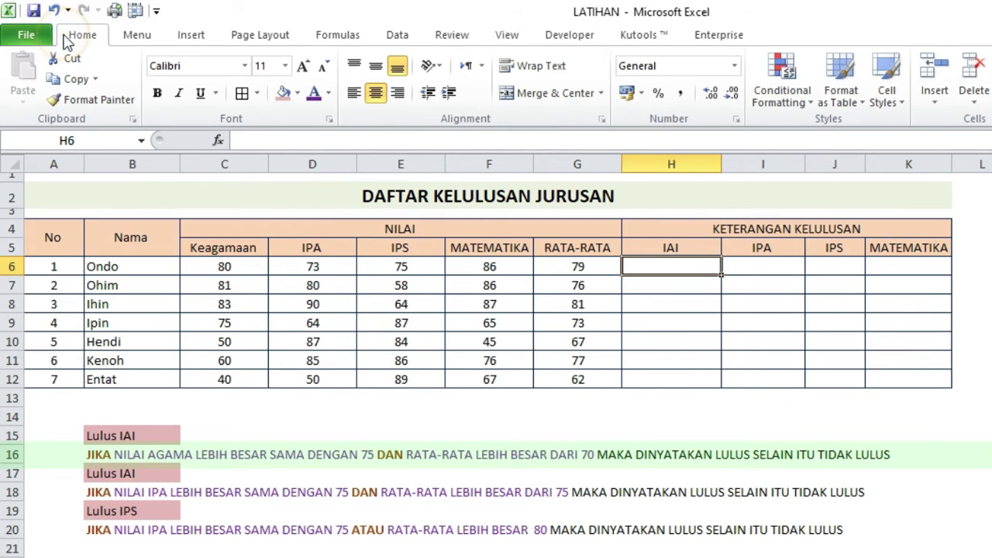
click(356, 92)
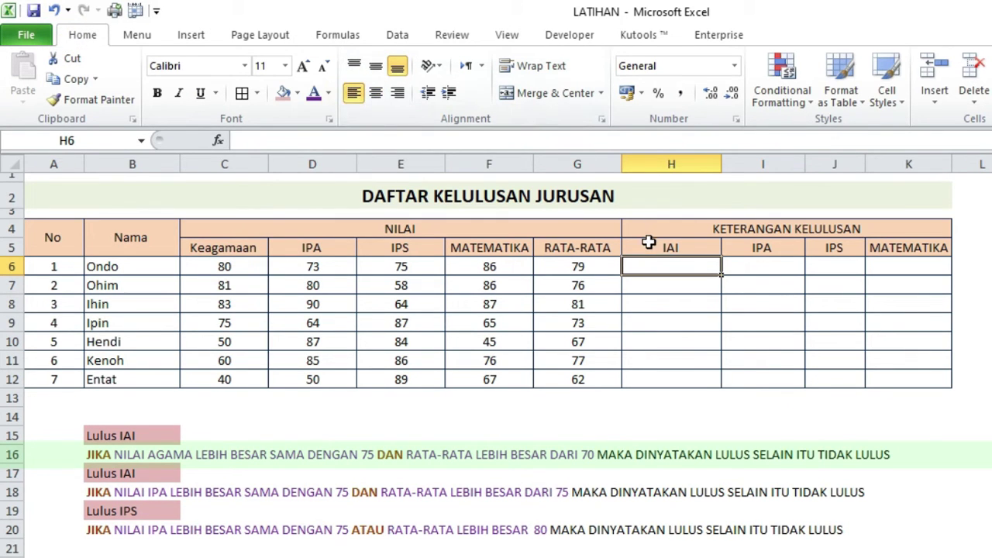
Step: Begin an IF formula in H6 with an AND test whose first condition is C6>=75
double_click(651, 263)
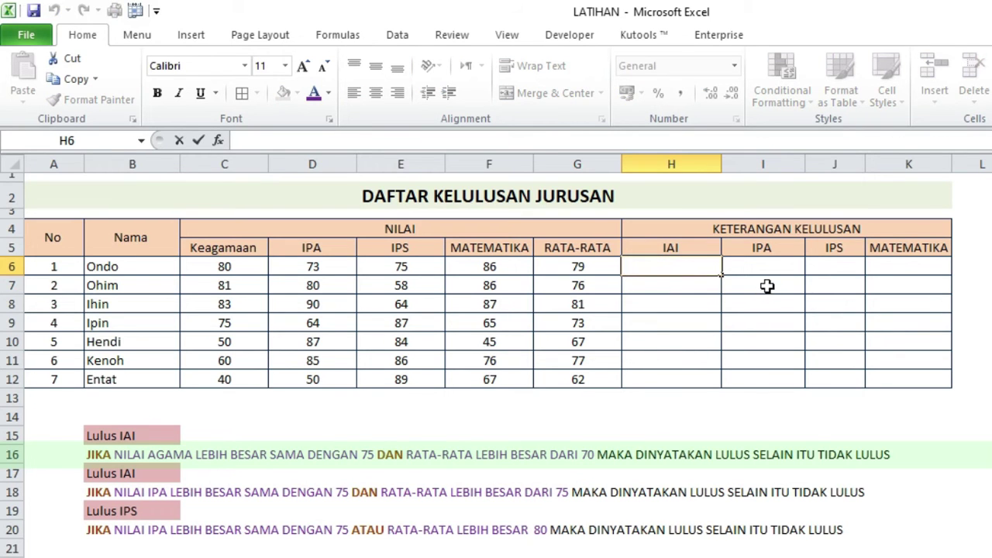
text(=IF)
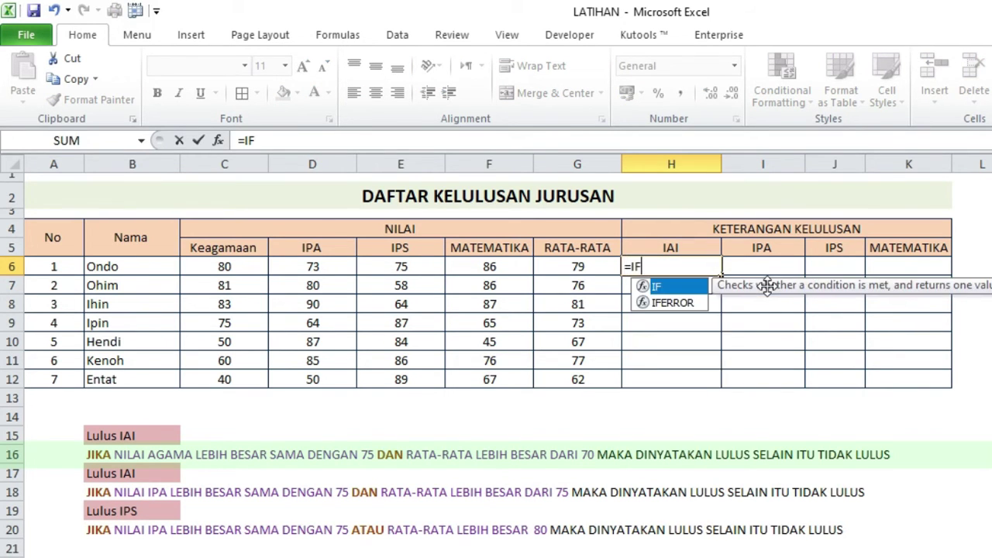
text(()
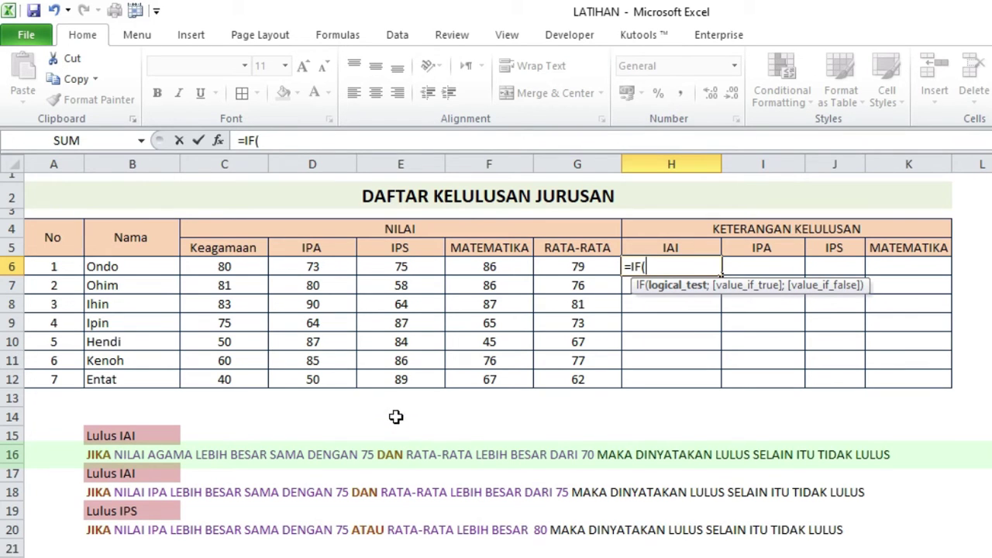
text(AND)
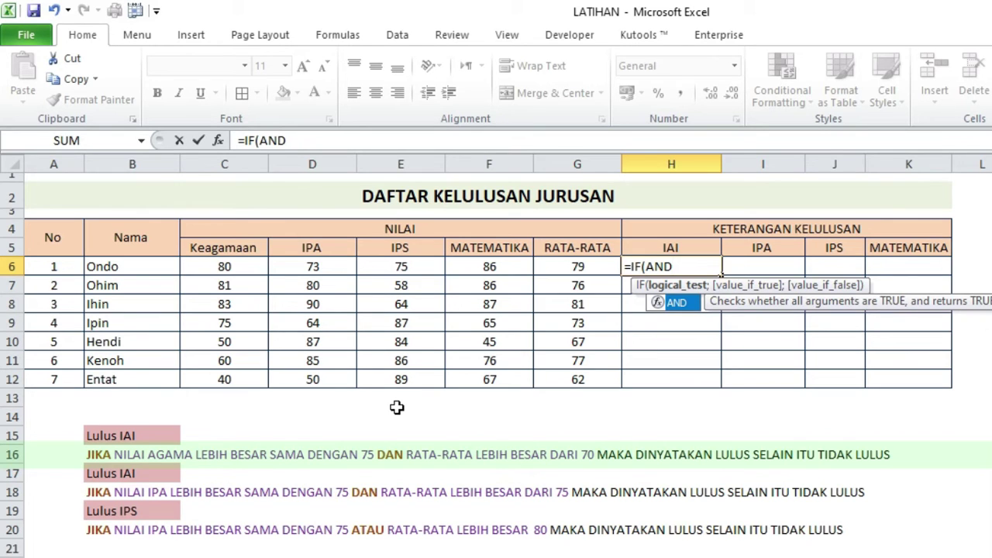
text(()
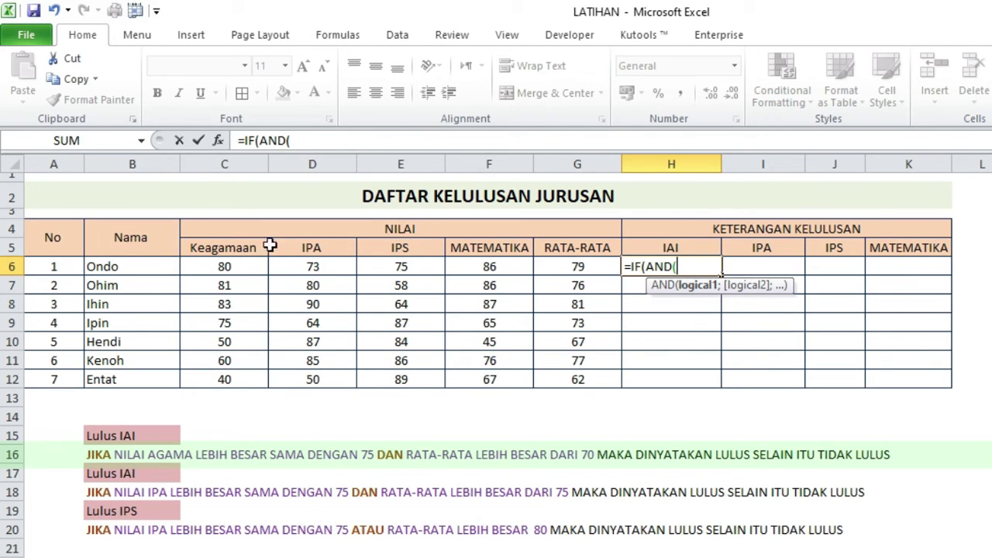
click(238, 266)
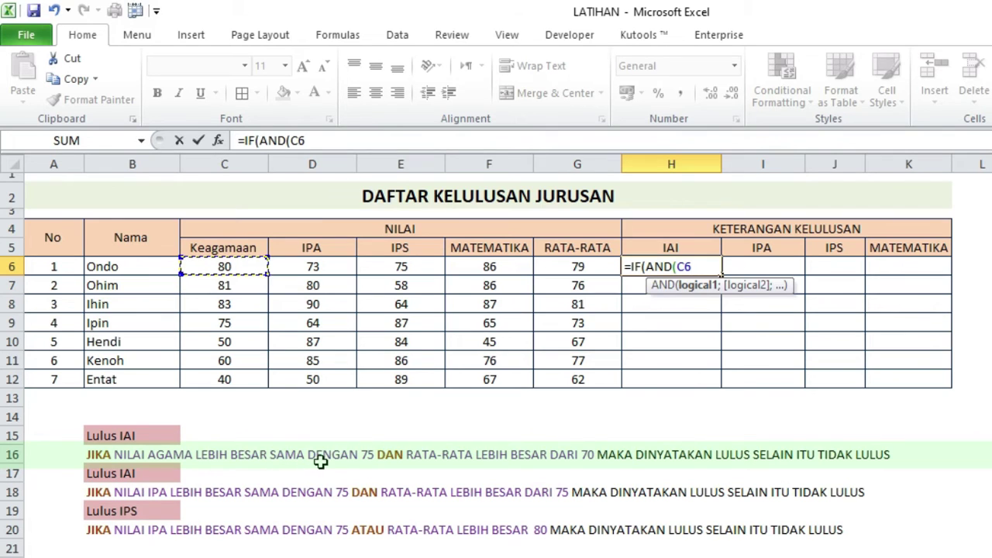
text(>=)
text(75)
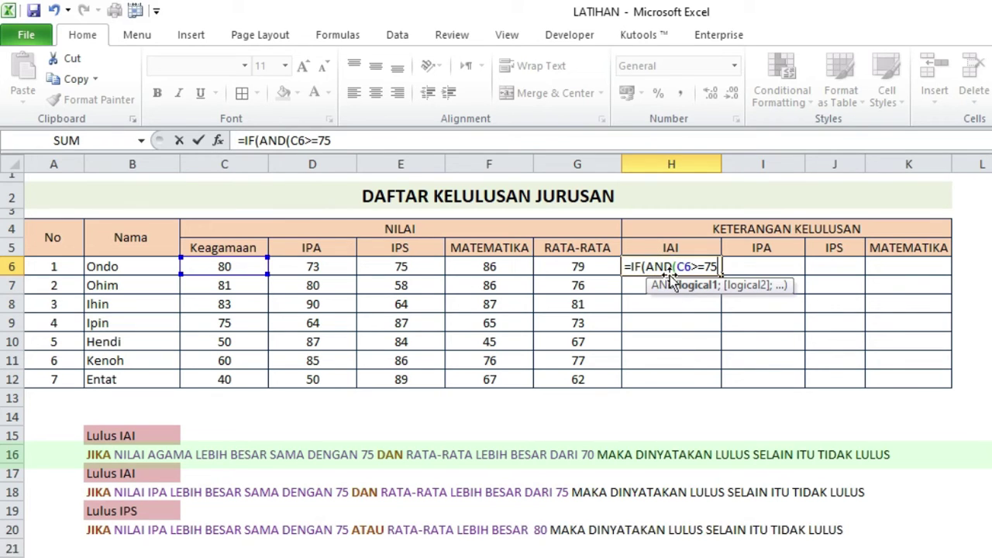
Step: Add G6>70 as the second condition and close the AND test in the H6 formula
text(;)
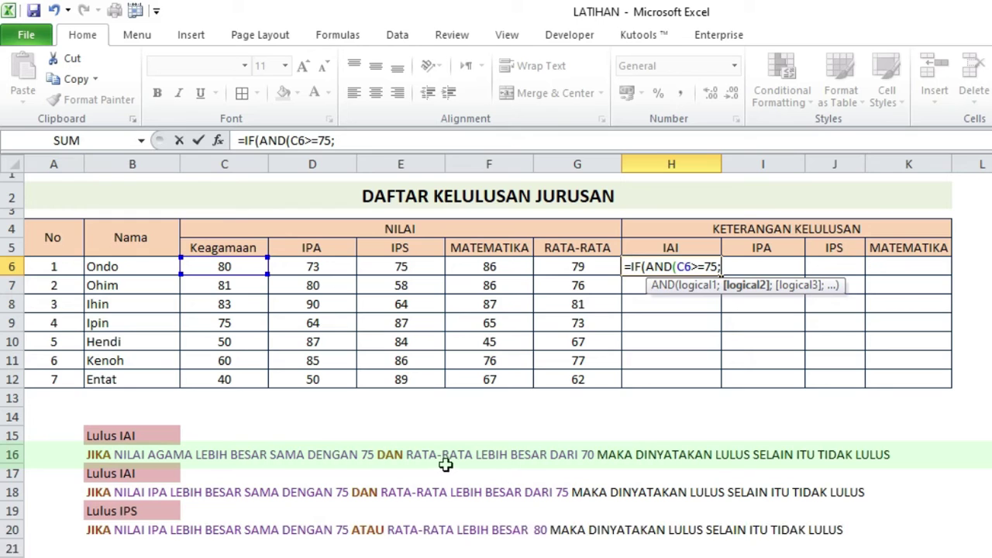
click(600, 267)
text(>)
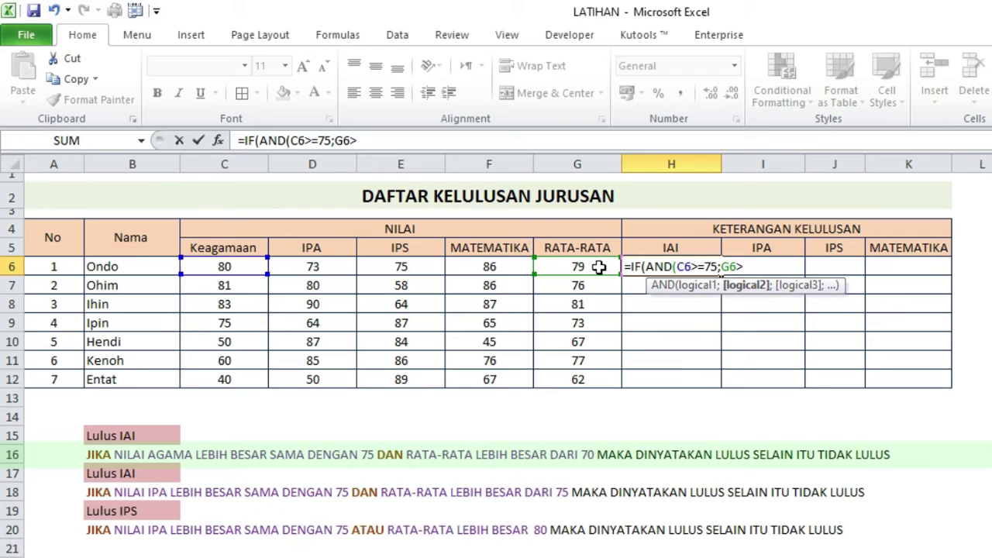
text(70))
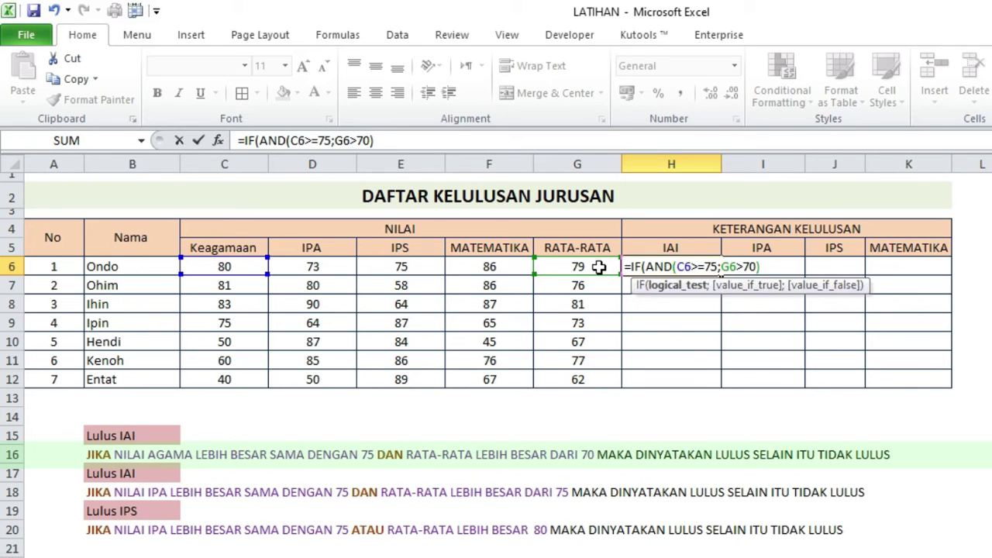
Step: Complete the H6 formula with "LULUS" as the true result and "TIDAK LULUS" as the false result, and enter it
text(;)
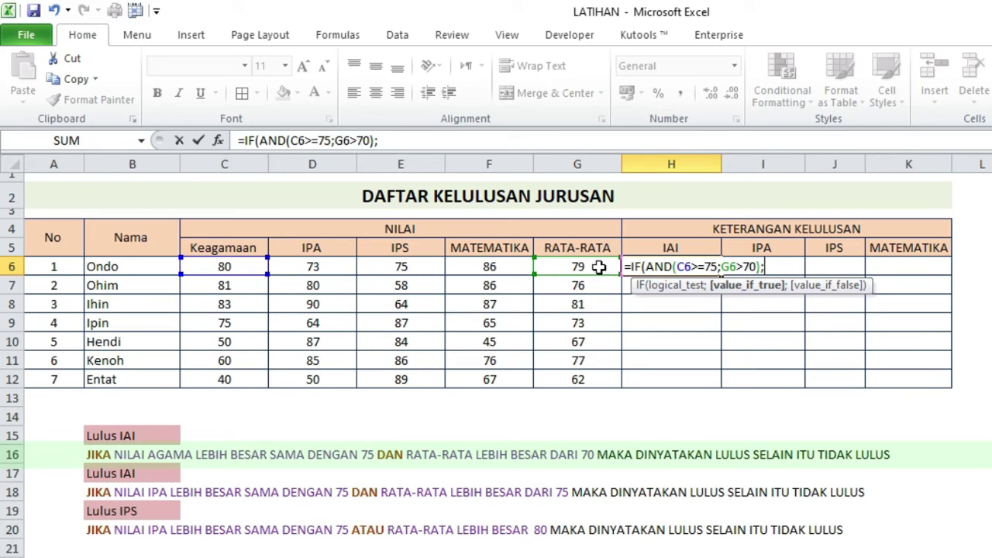
text("LULUS)
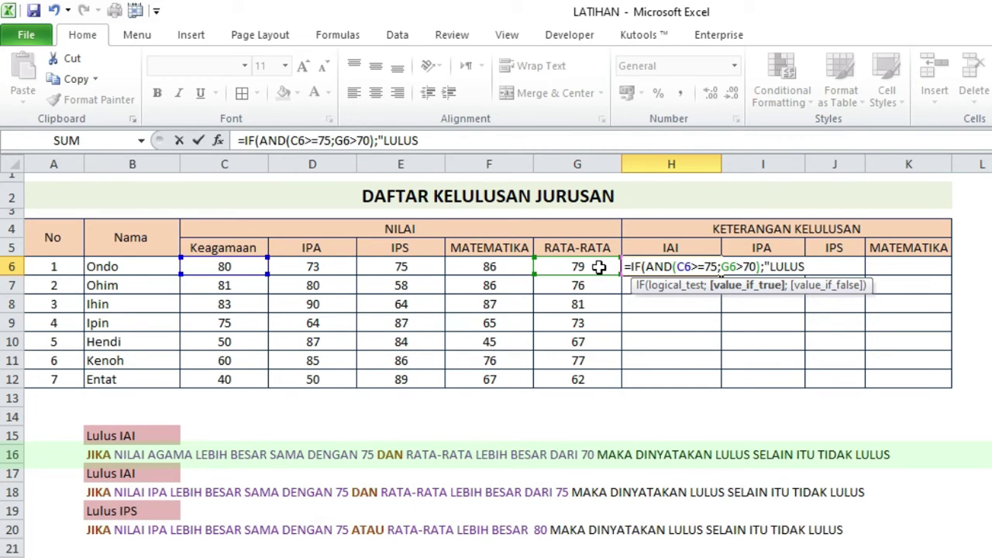
text(";)
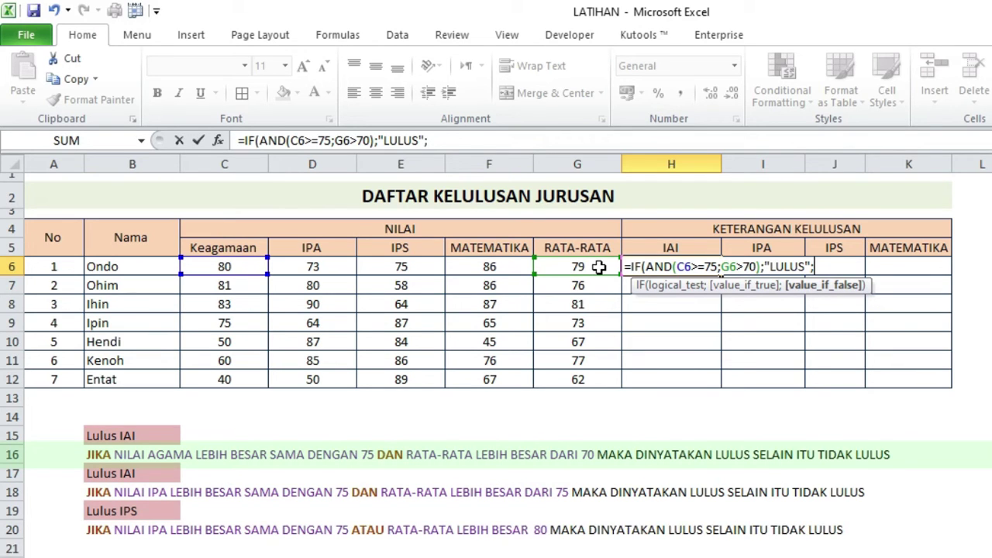
text(TIDAKLULUS)
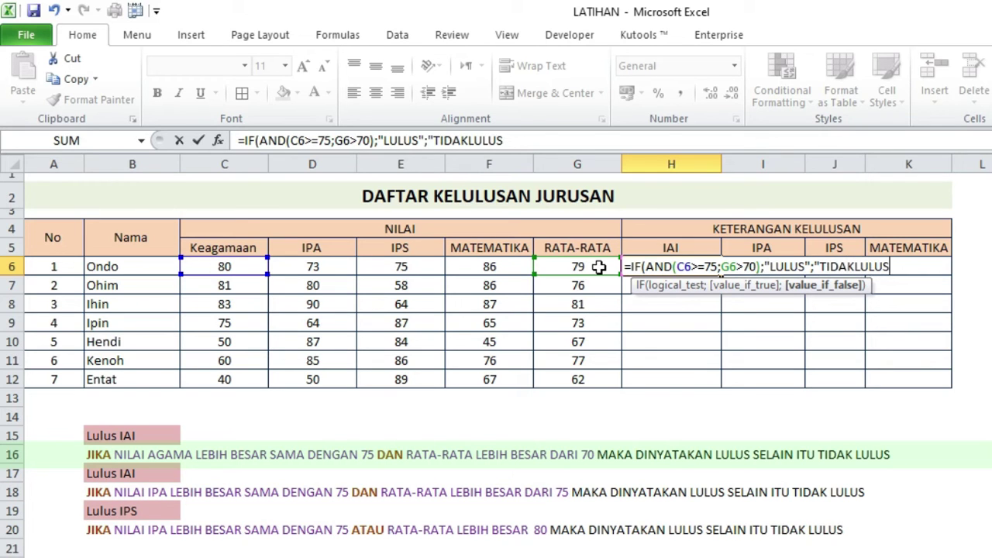
click(854, 267)
click(909, 266)
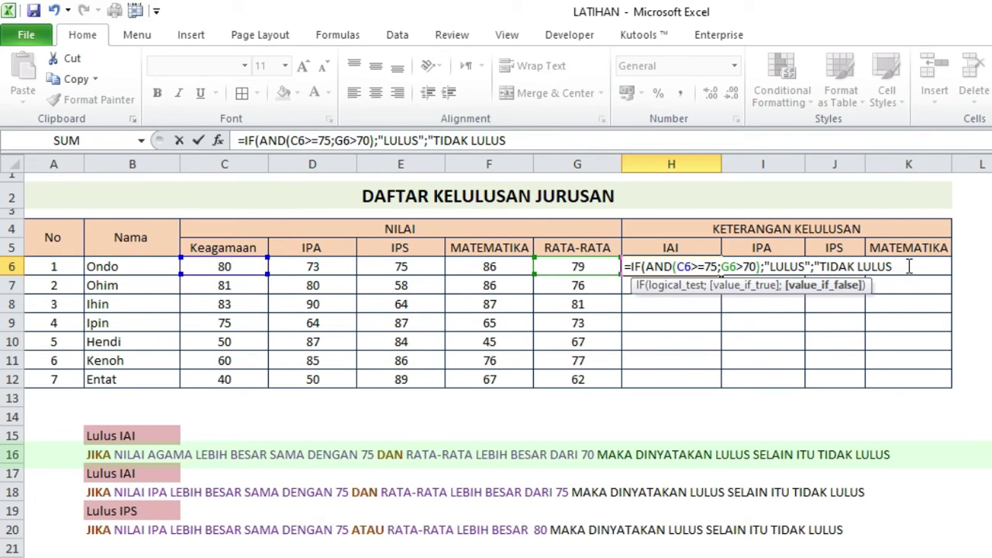
text())
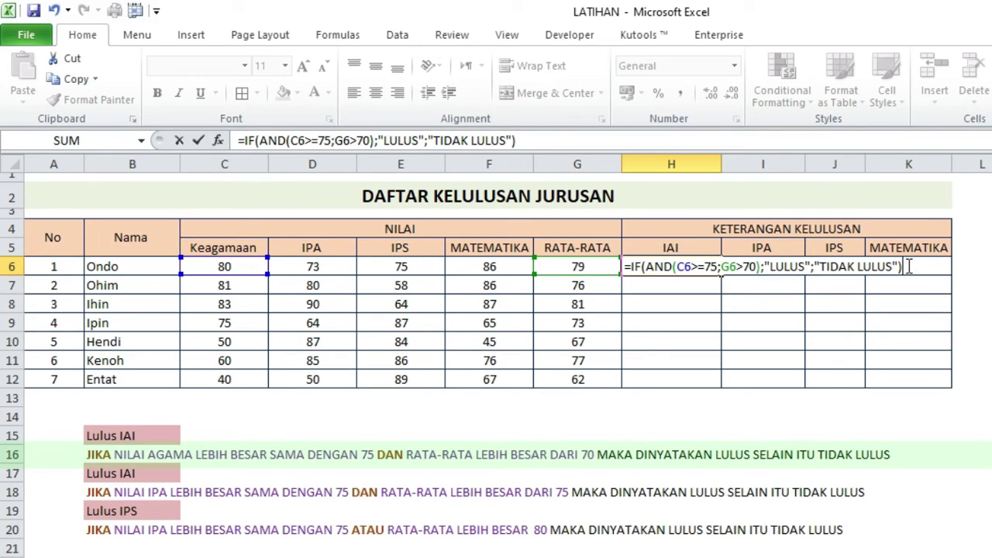
key(Return)
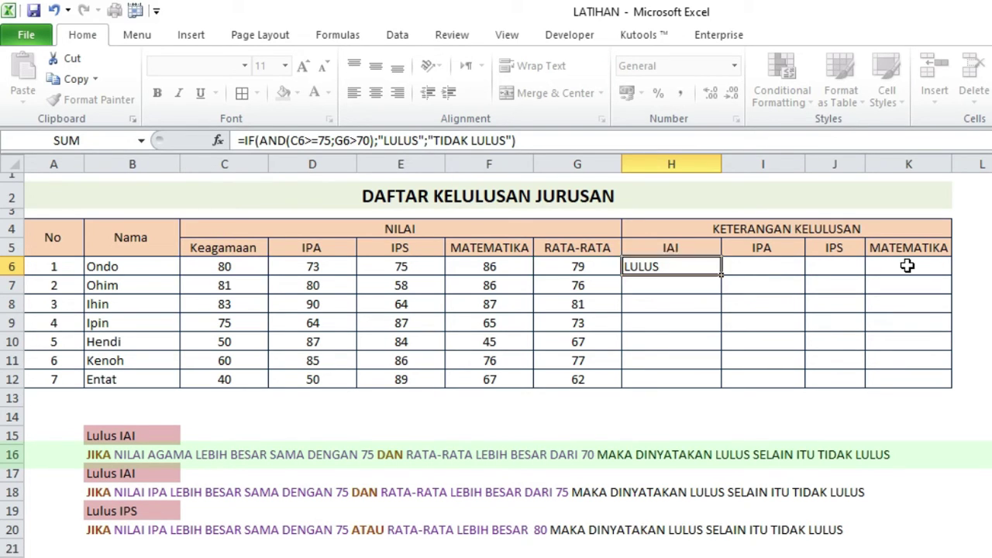
Step: Fill the H6 formula down the IAI column to H12 and check it against the Keagamaan and RATA-RATA values in row 6
click(692, 267)
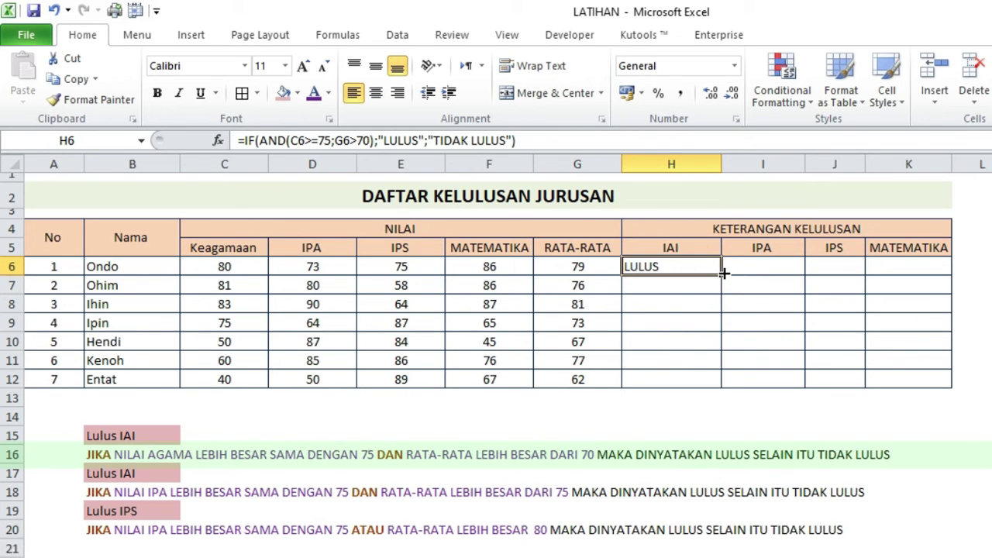
double_click(723, 272)
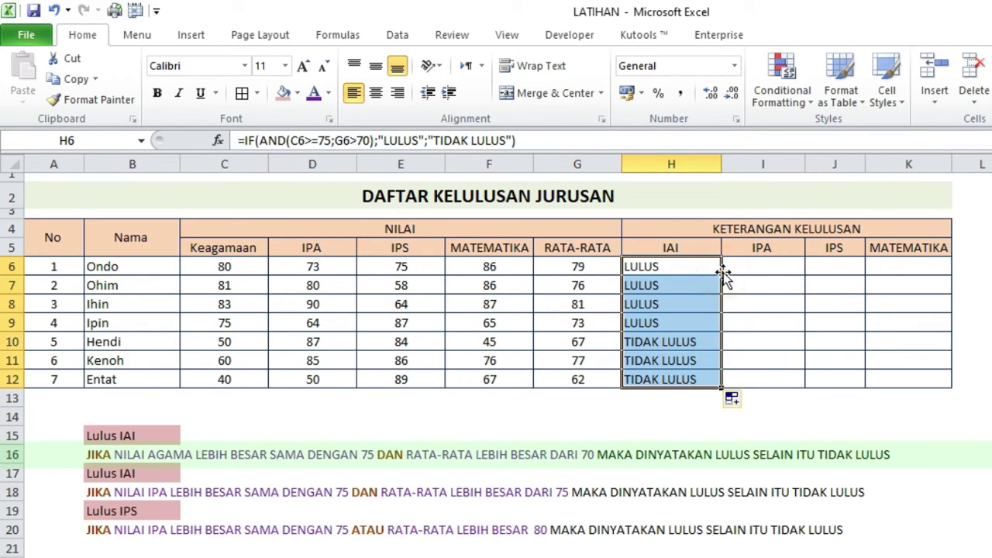
click(676, 272)
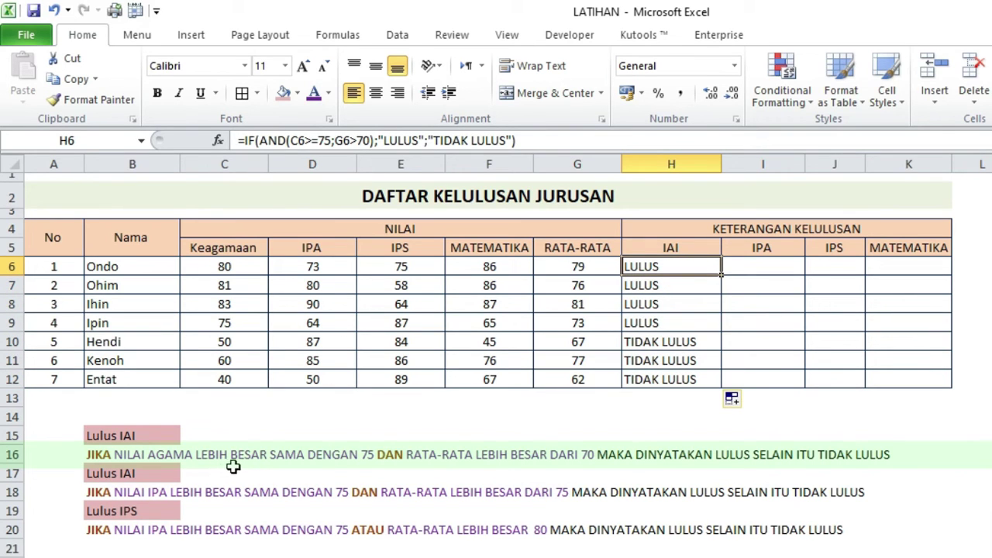
click(247, 265)
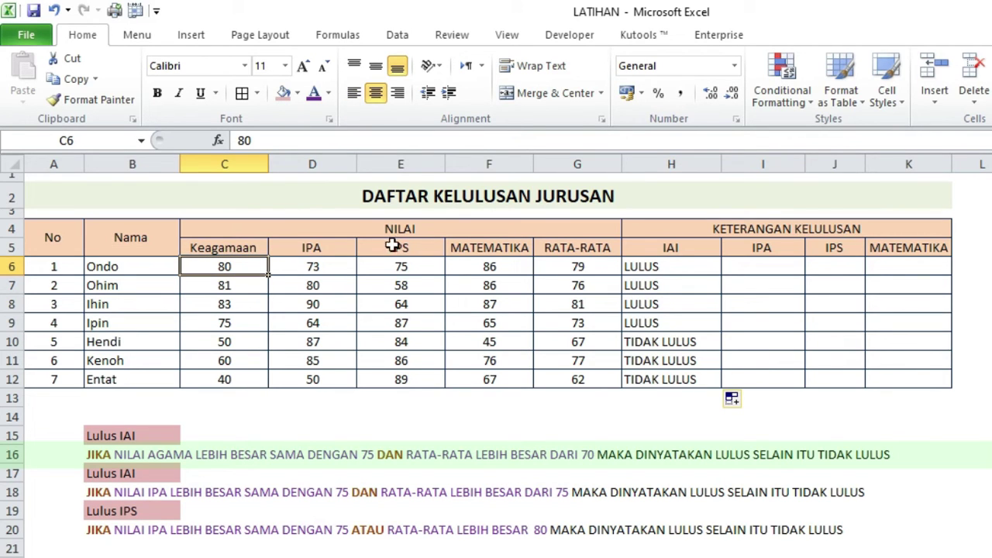
click(581, 267)
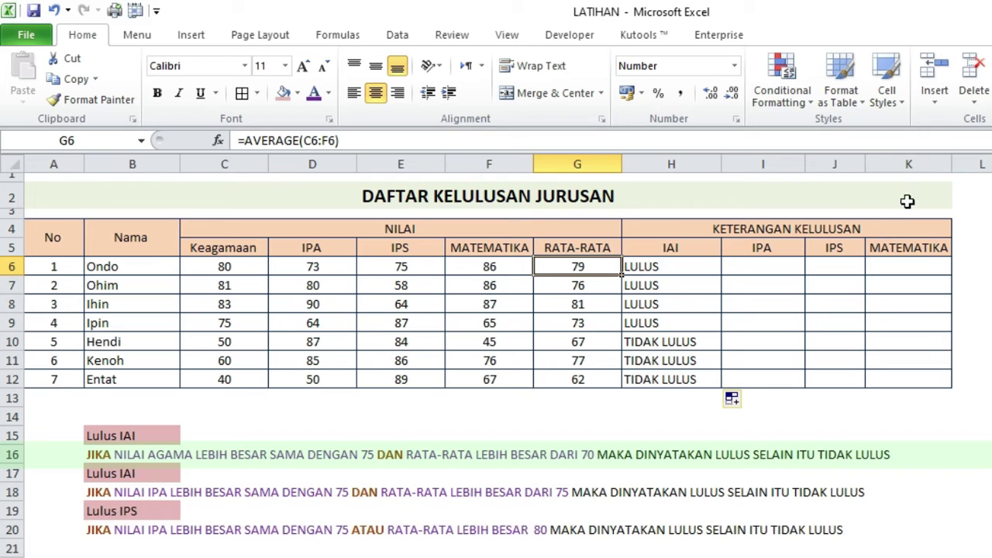
Step: Delete column K, the MATEMATIKA column under KETERANGAN KELULUSAN
click(905, 164)
right_click(905, 164)
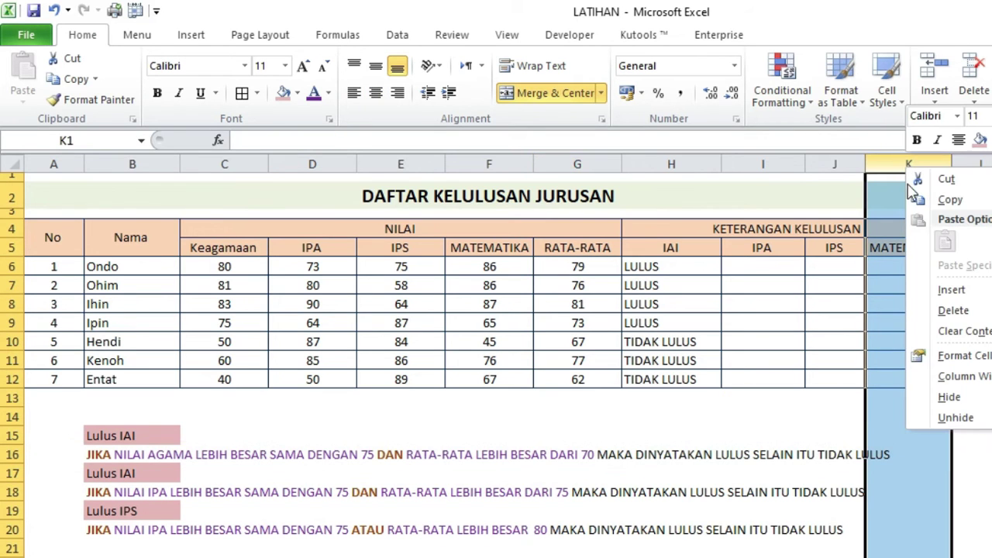
click(940, 313)
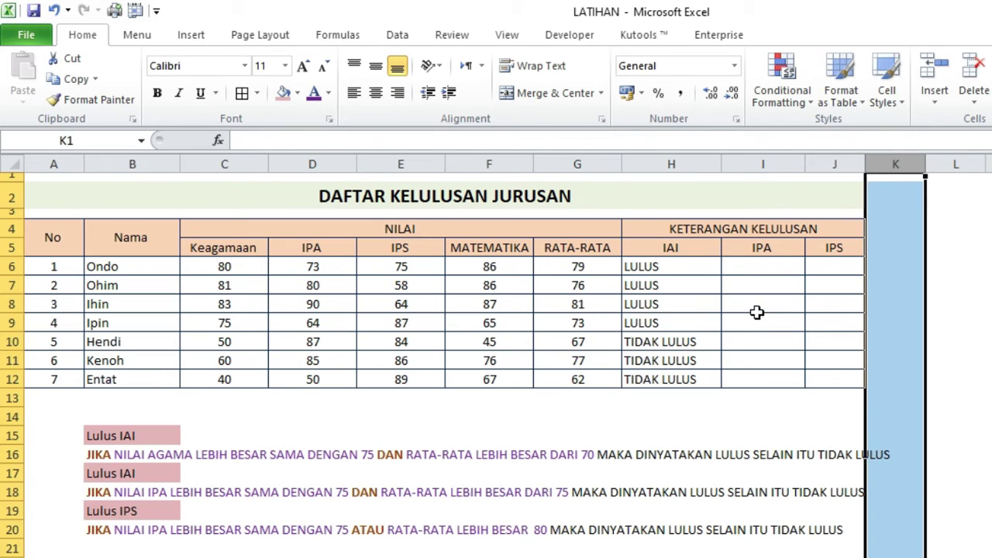
Step: Widen column J, the IPS column under KETERANGAN KELULUSAN
click(663, 268)
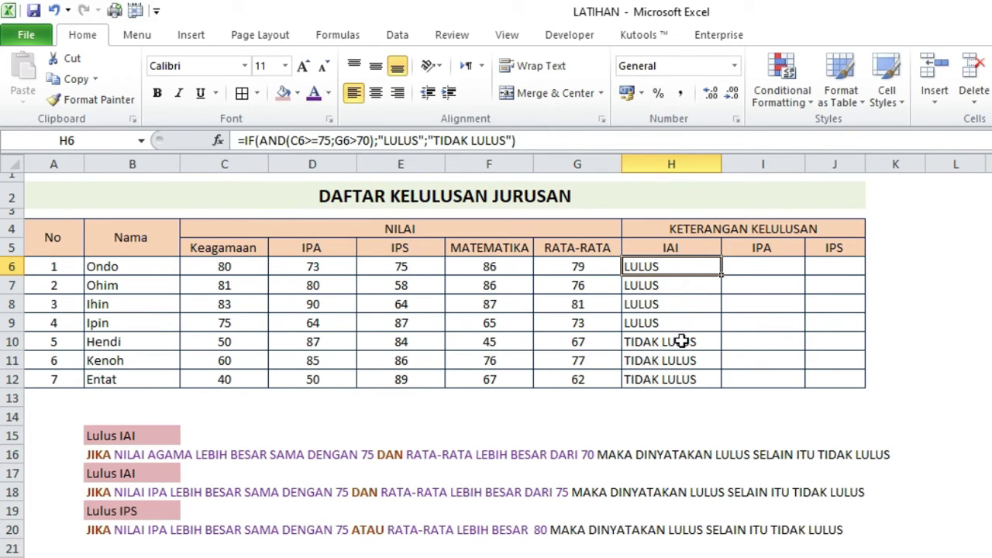
drag(865, 164, 885, 159)
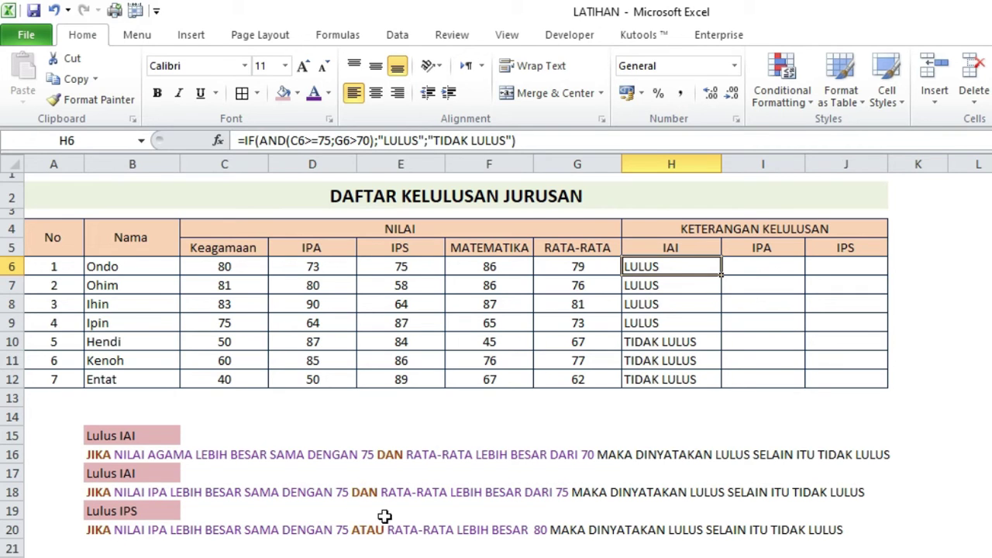
click(840, 270)
click(361, 98)
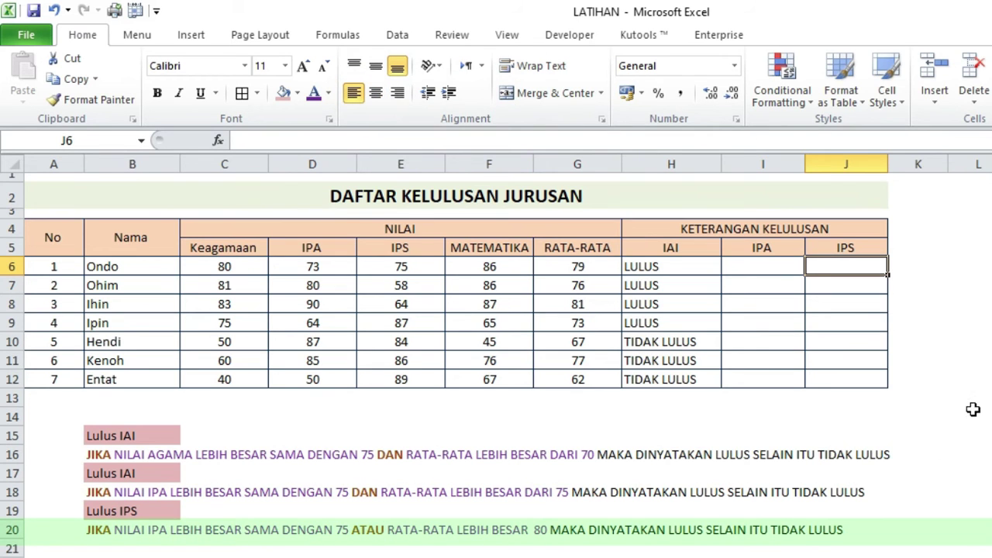
text(=IF)
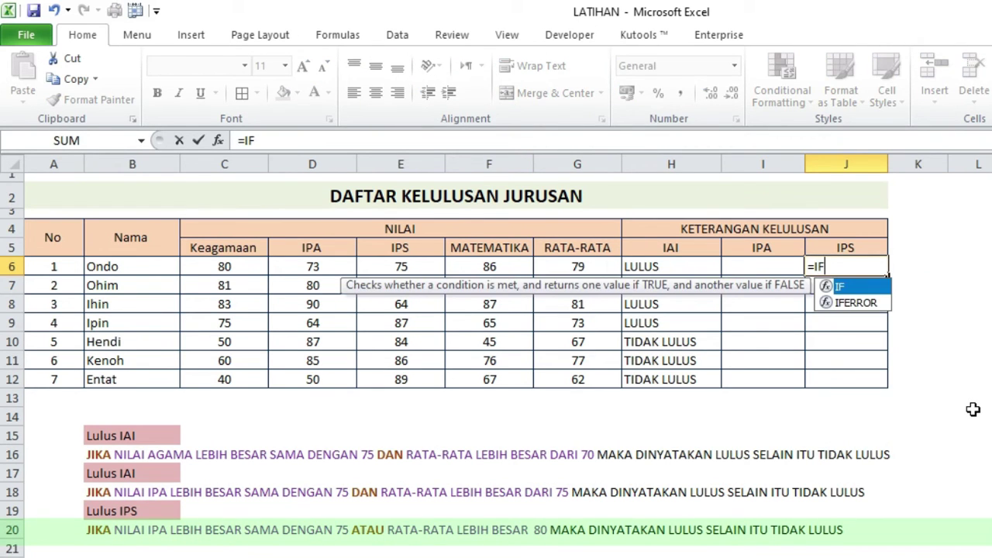
text((OR)
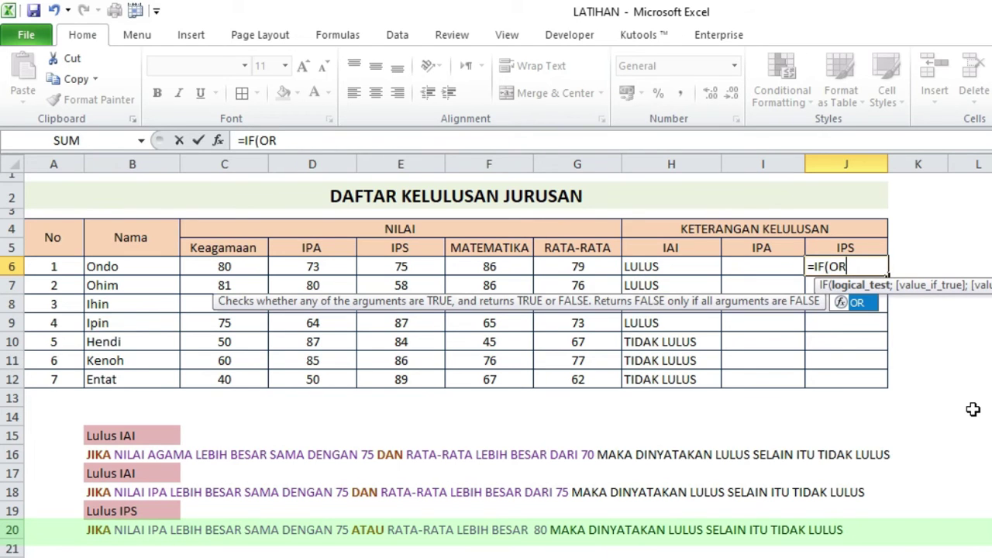
text(()
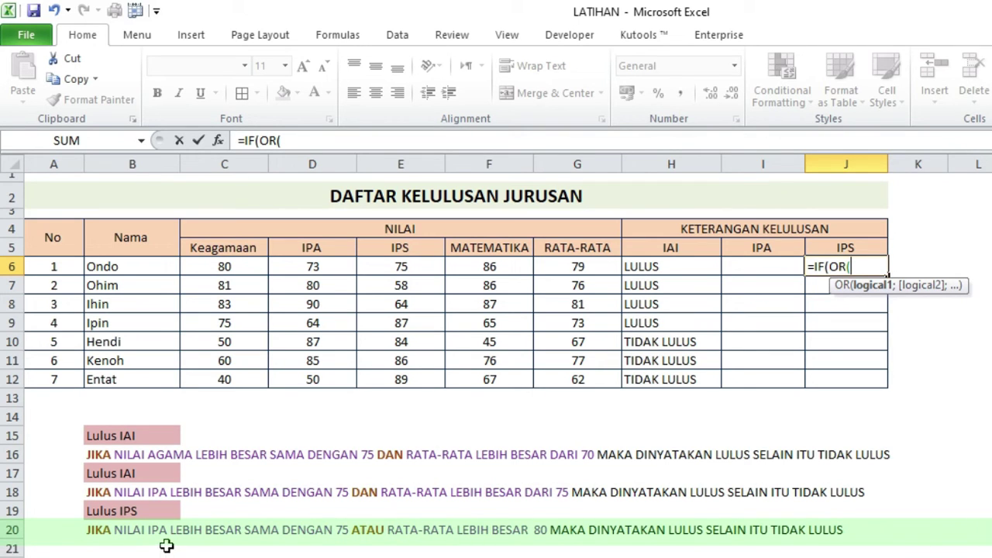
key(Escape)
Step: Correct the Lulus IPS rule text in B20 so that it reads NILAI IPS instead of NILAI IPA
click(111, 533)
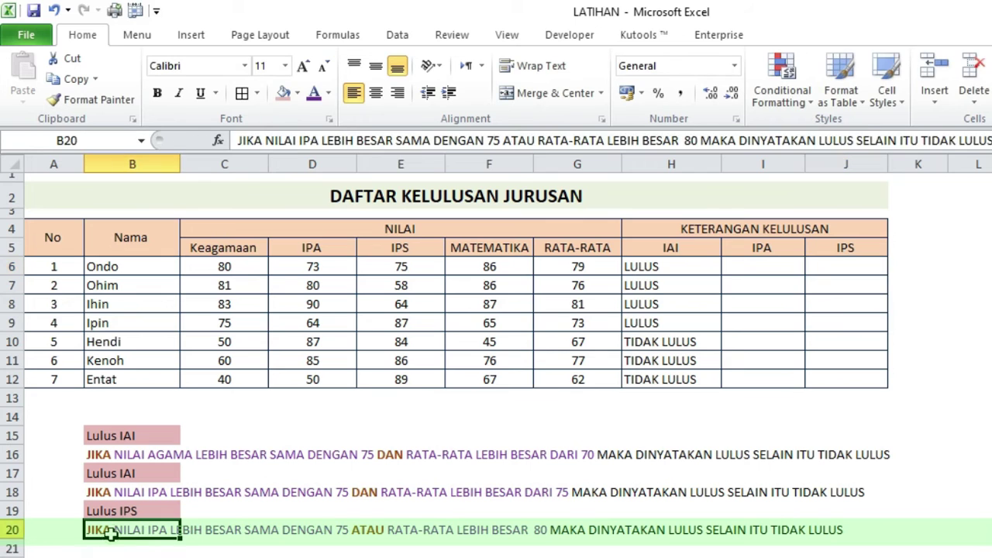
click(318, 136)
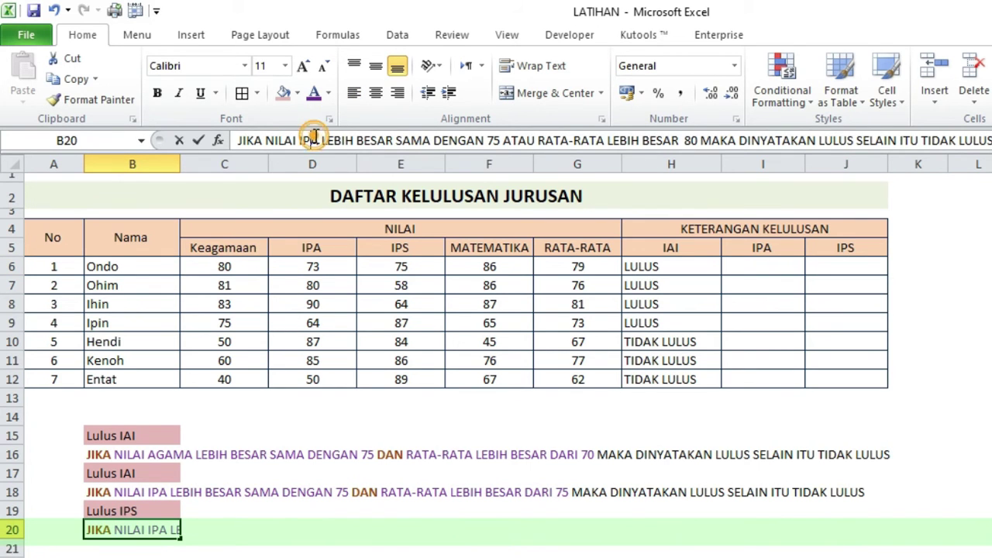
key(BackSpace)
text(S)
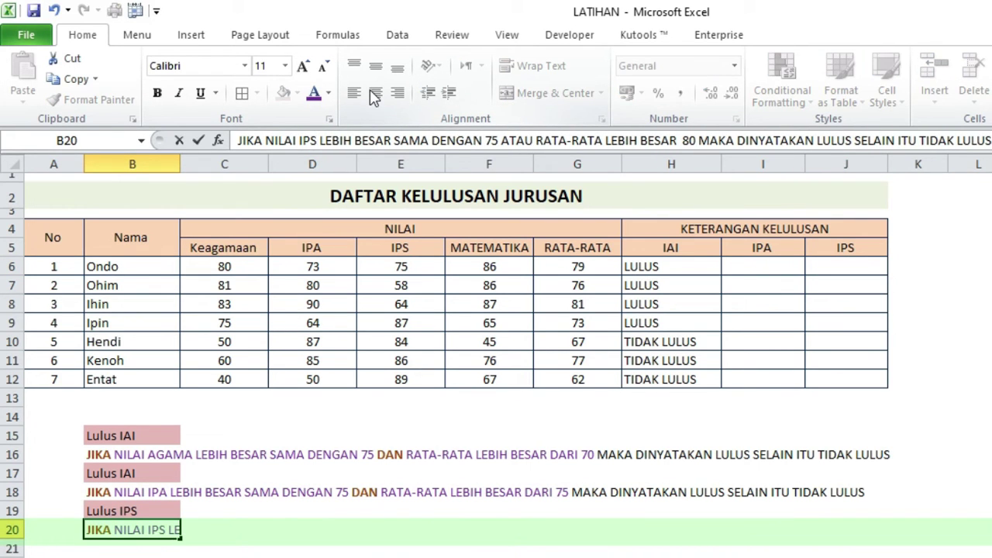
key(Return)
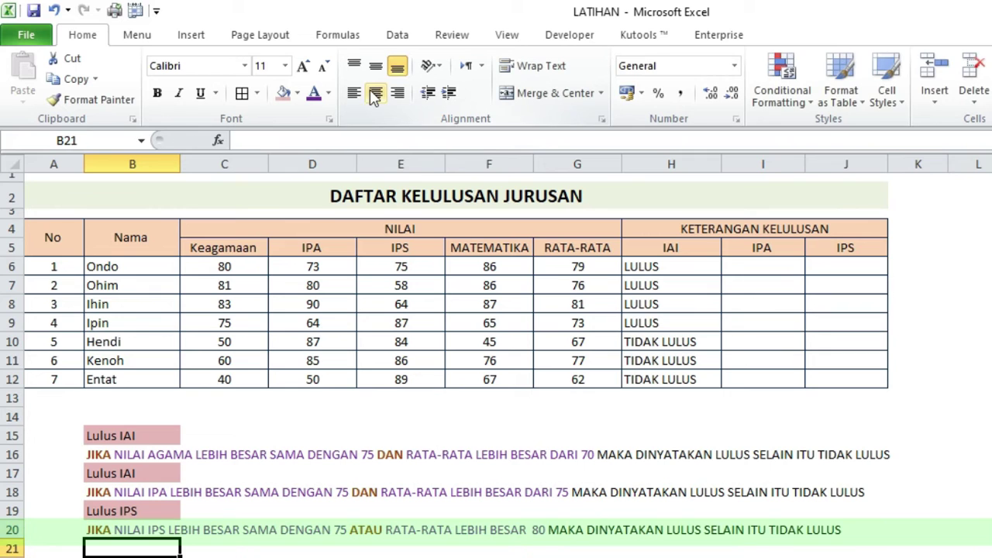
Step: Begin an IF formula with an OR test in J6, using E6>=75 as the first condition
click(852, 270)
text(=I)
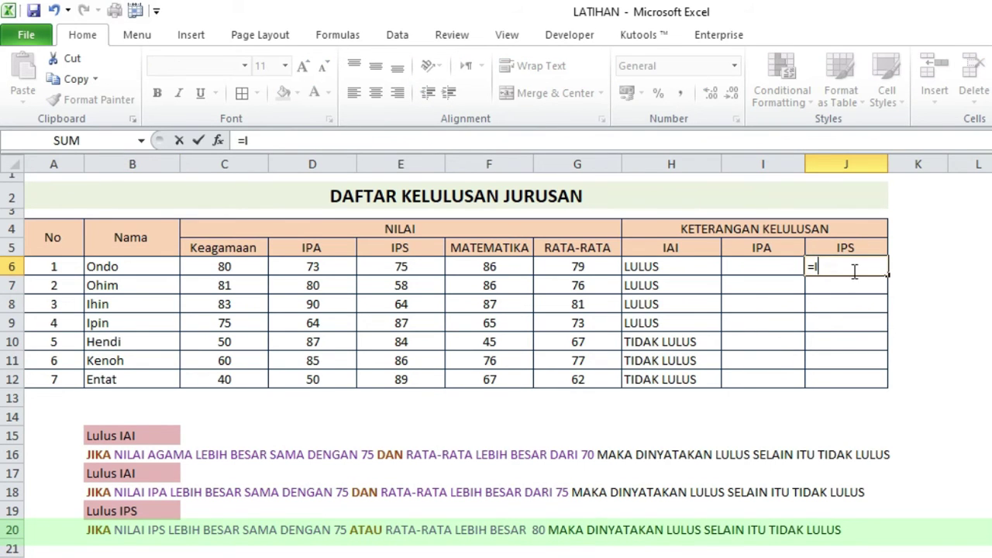
text(F)
text((PR)
key(BackSpace)
key(BackSpace)
text(0R)
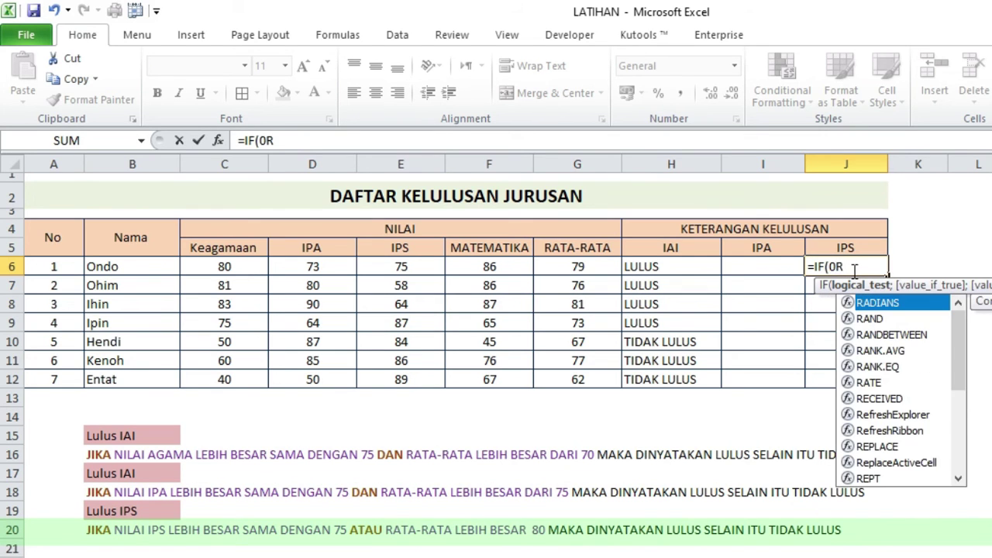
text(()
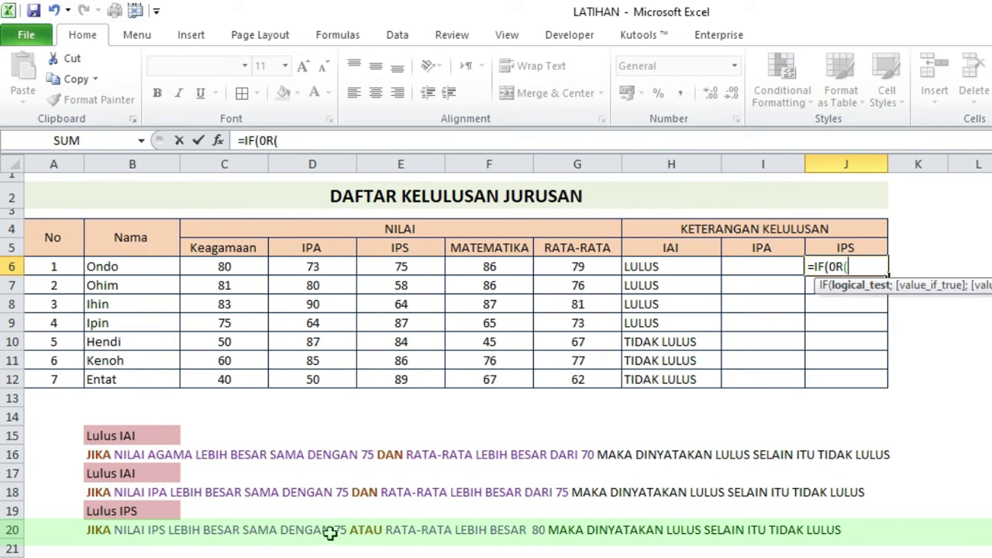
click(418, 271)
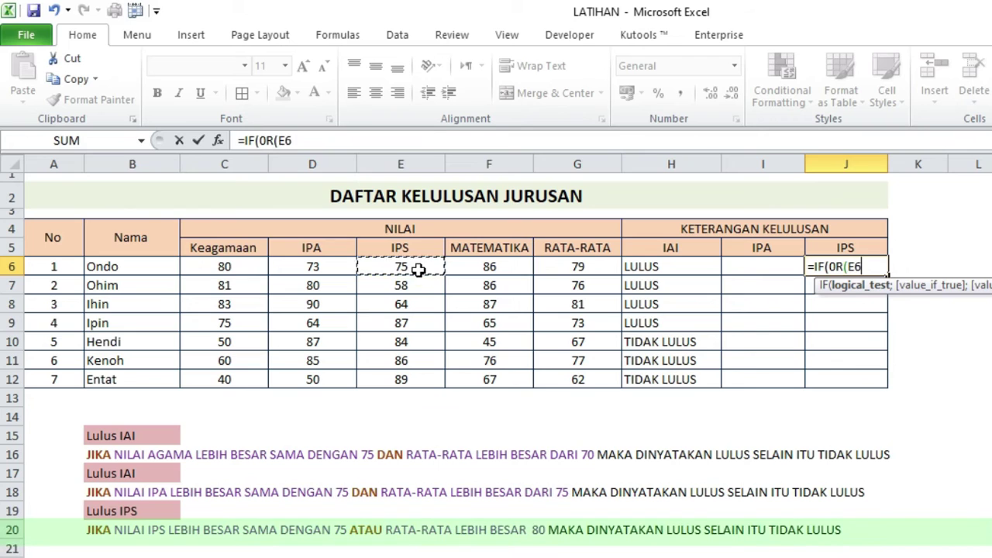
text(>=75;)
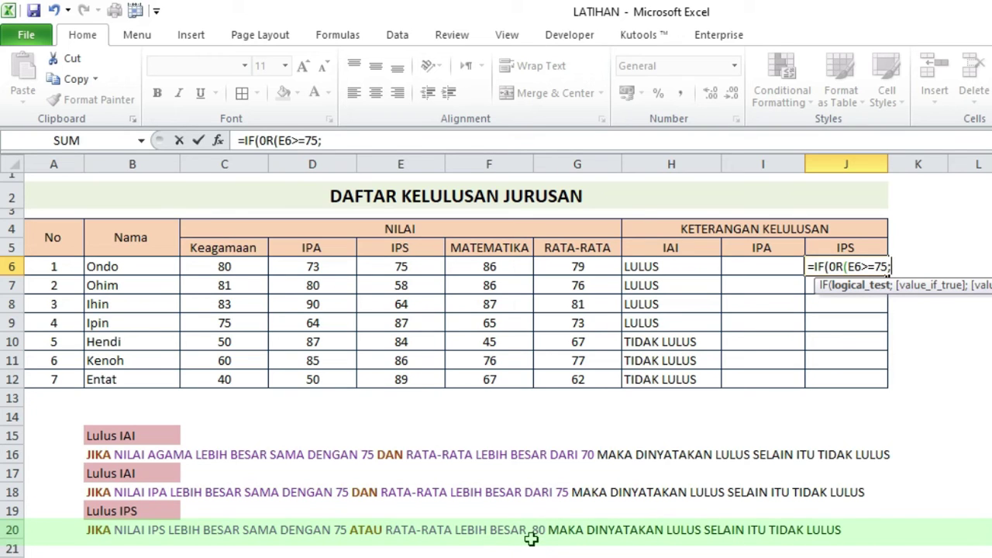
Step: Add G6>80 as the second condition and close the OR test in the J6 formula
click(570, 261)
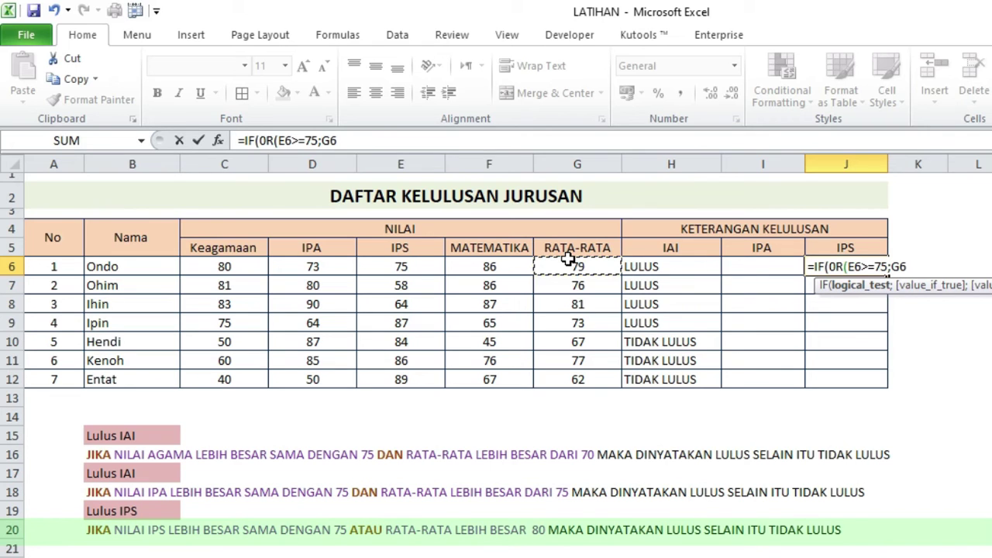
text(80)
key(BackSpace)
key(BackSpace)
text(>80);)
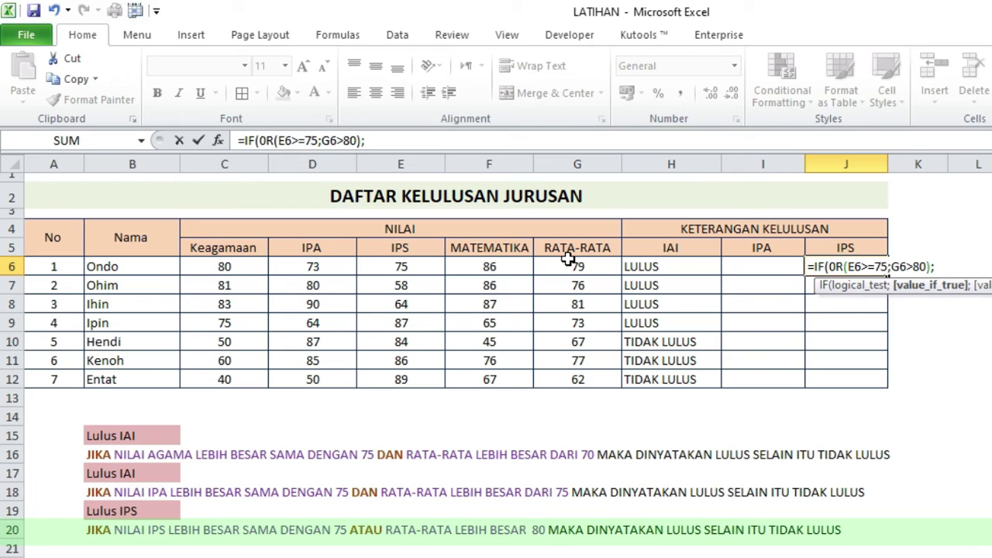
Step: Complete the J6 formula with "LULUS" as the true result and "TIDAK LULUS" as the false result, and try to enter it
text("LULUS)
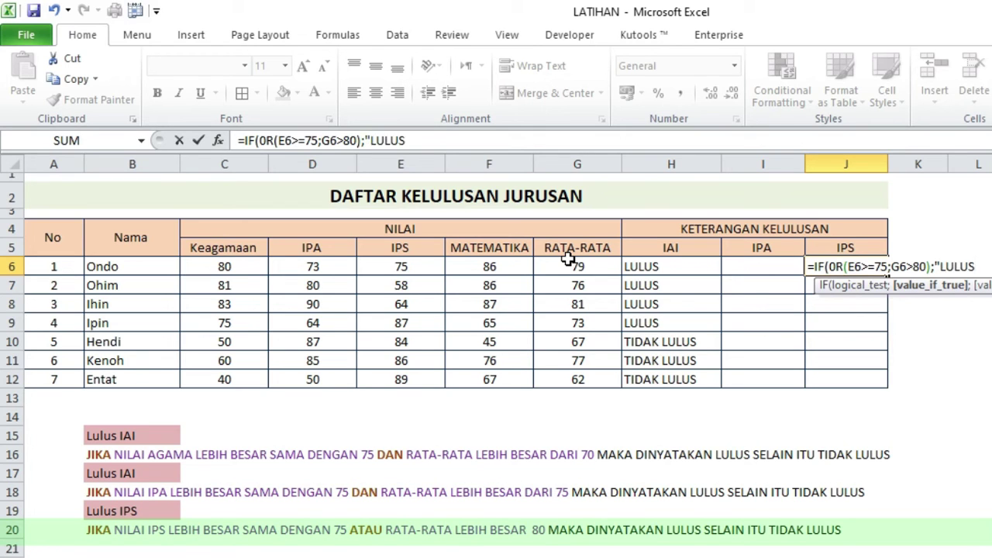
text(";"TIDAK LULUS"))
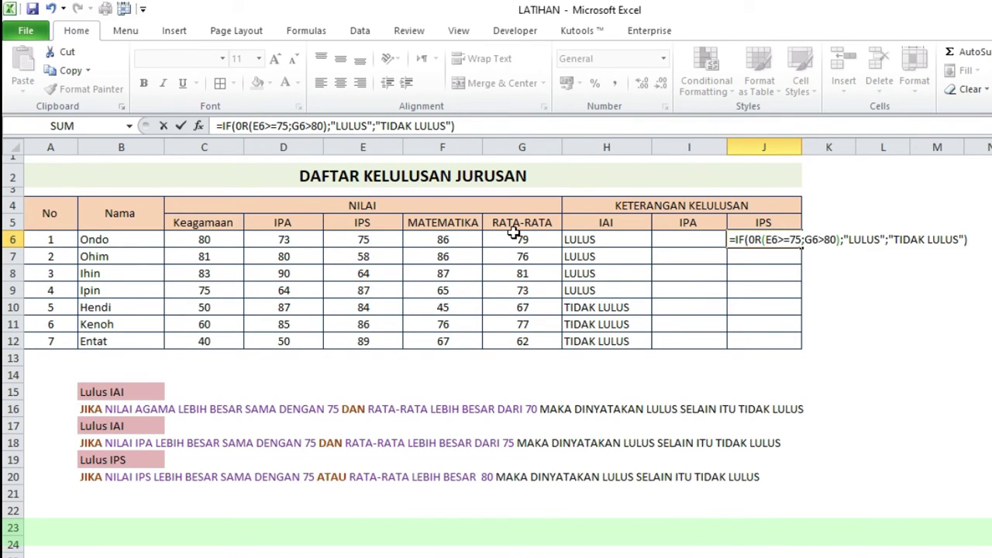
key(Return)
key(Return)
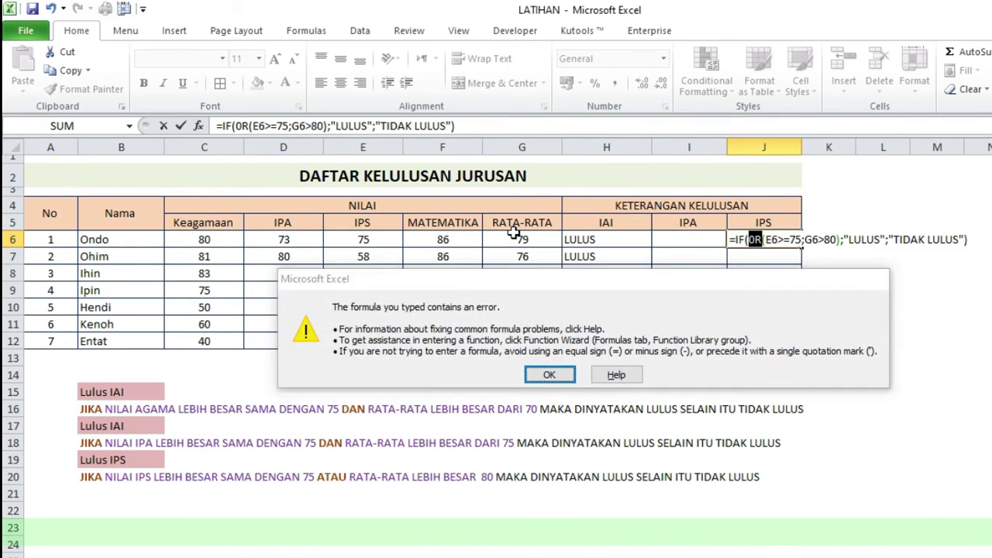
Step: Correct the misspelled function name in the J6 formula by replacing the zero with the letter O in OR, and enter the formula
click(754, 241)
key(BackSpace)
text(O)
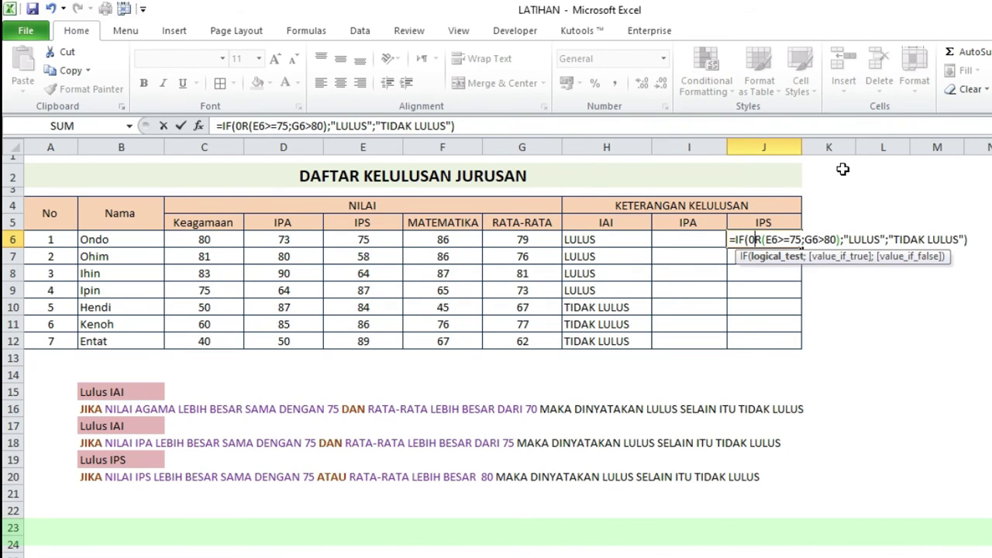
key(BackSpace)
text(O)
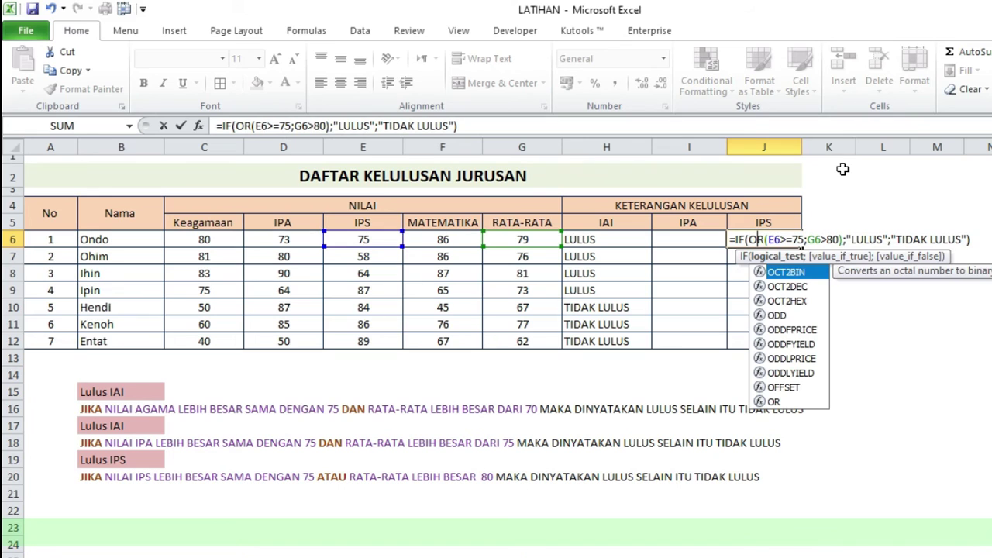
key(Return)
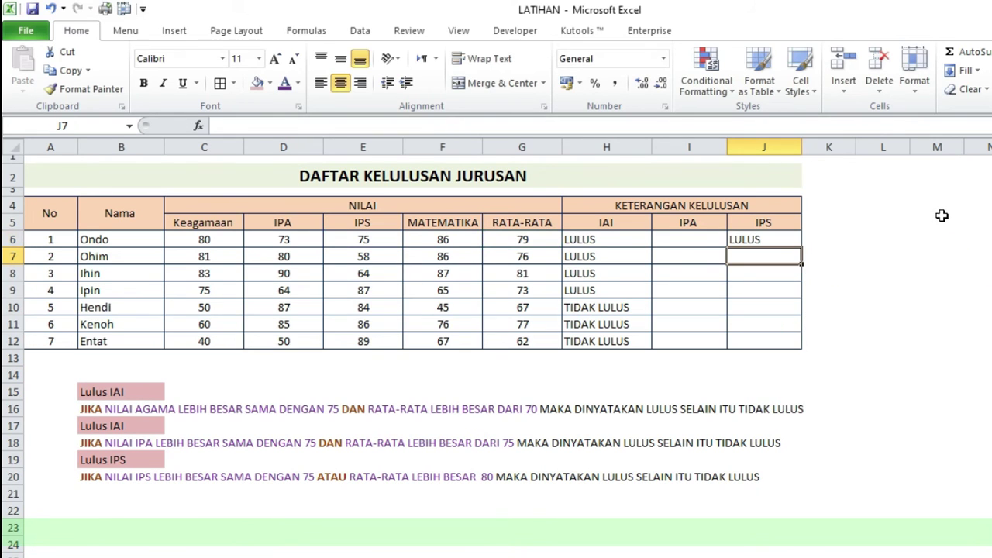
Step: Fill the J6 formula down the IPS column to J12
click(773, 242)
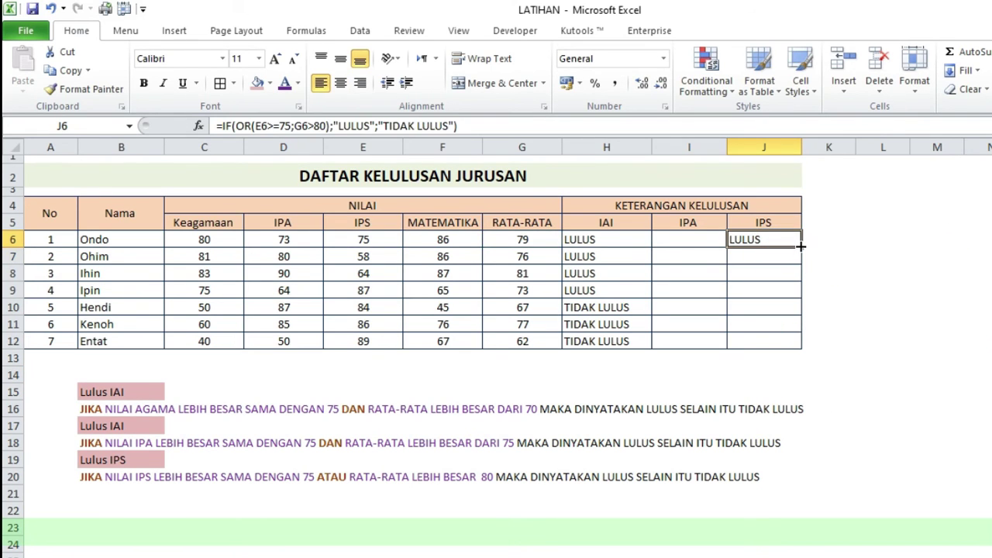
double_click(801, 247)
click(798, 271)
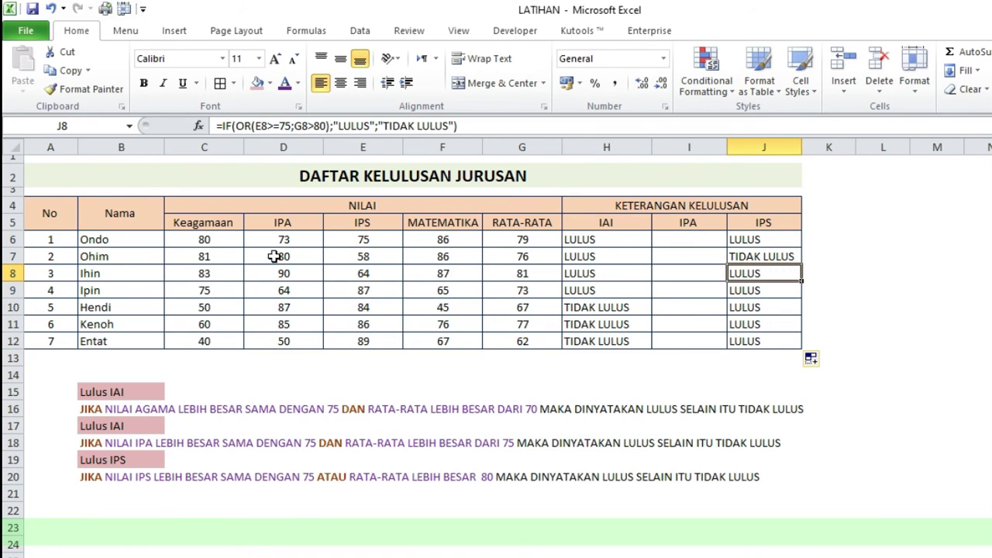
Step: Check the IPS graduation results in rows 7 and 12 against those rows' IPS and RATA-RATA scores
click(371, 259)
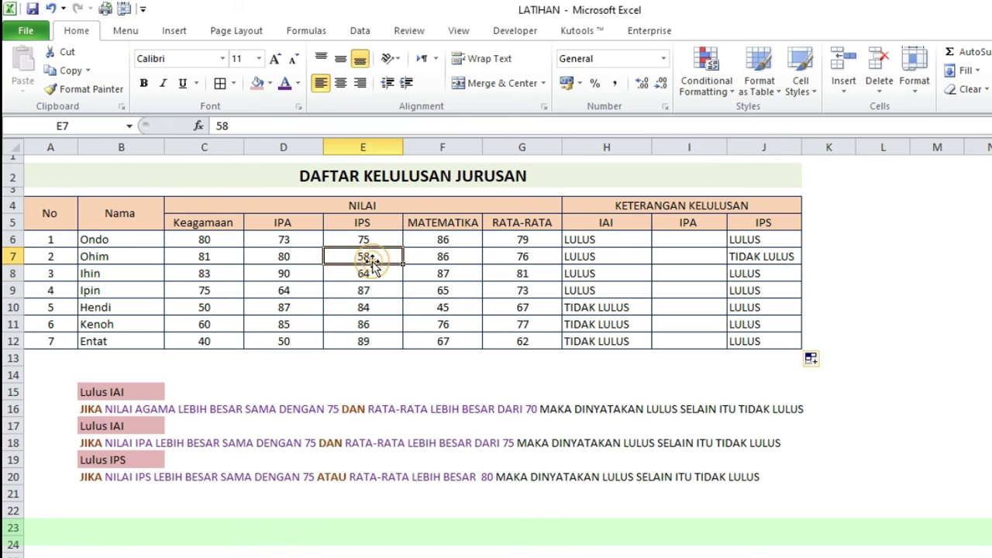
click(501, 259)
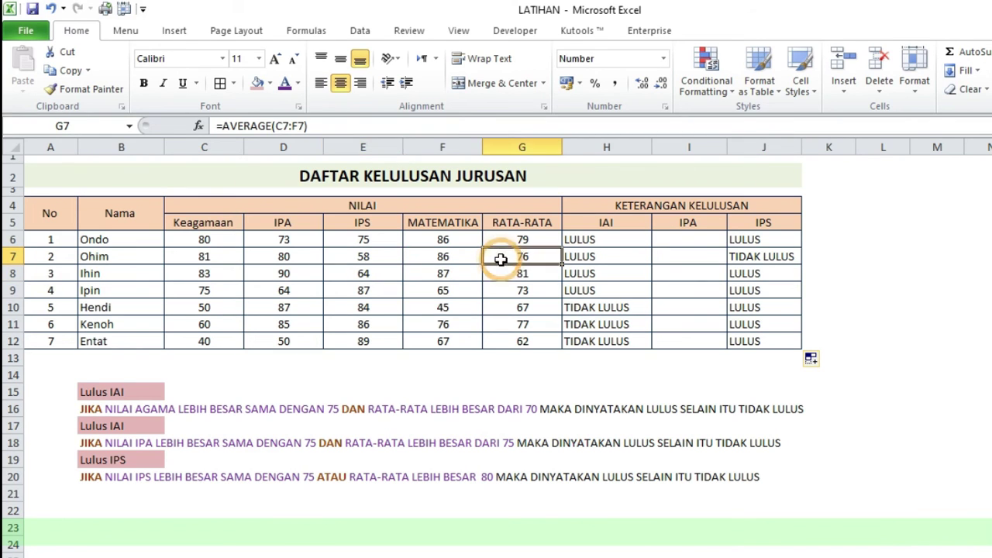
click(383, 257)
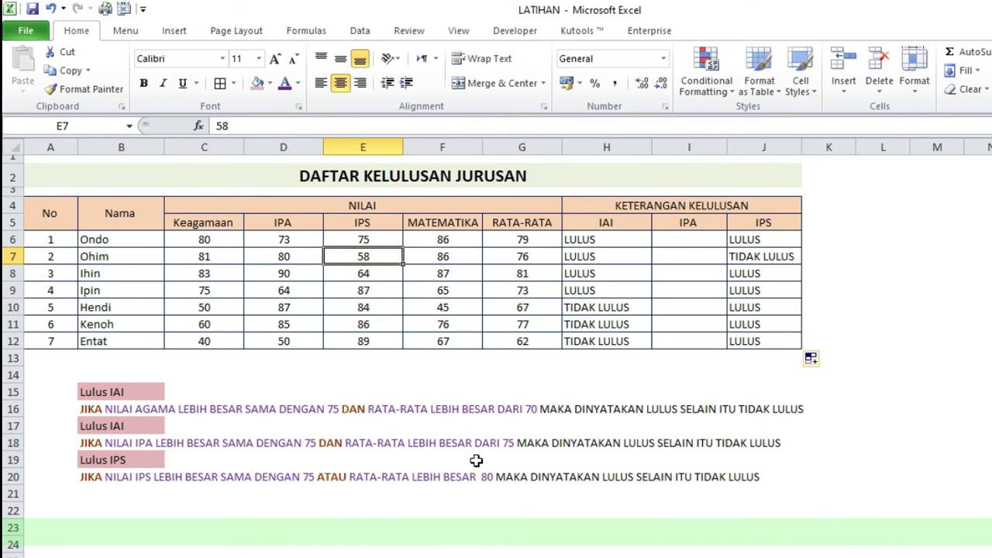
click(531, 256)
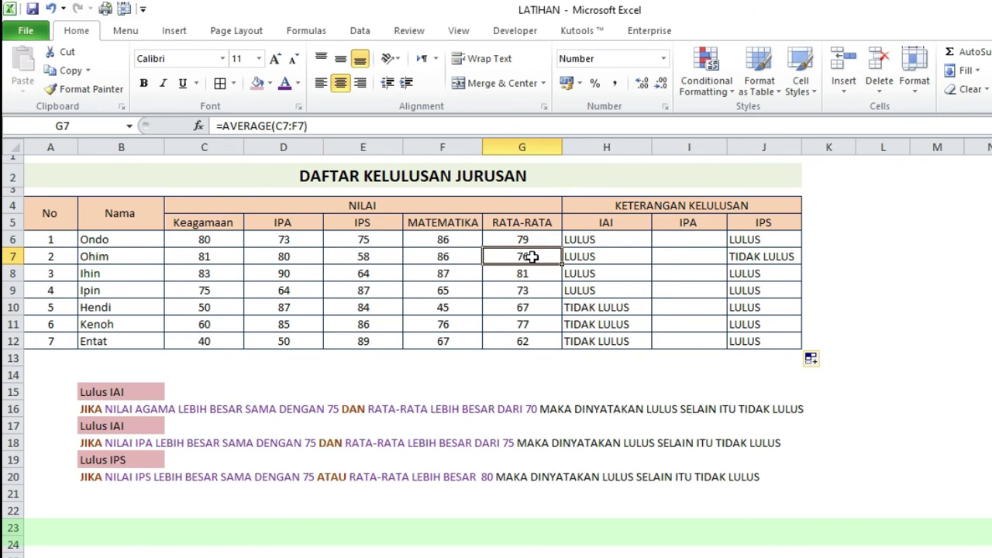
click(530, 339)
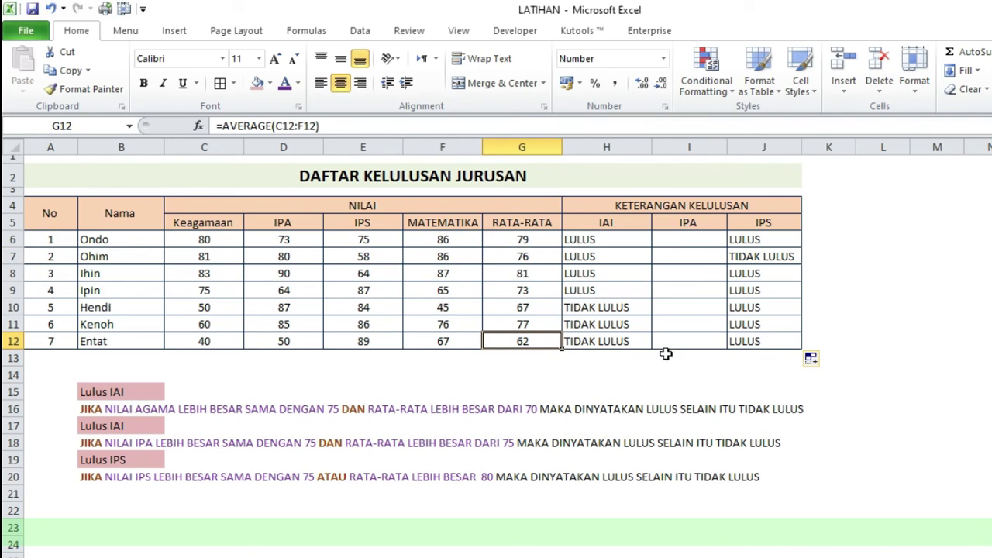
click(395, 345)
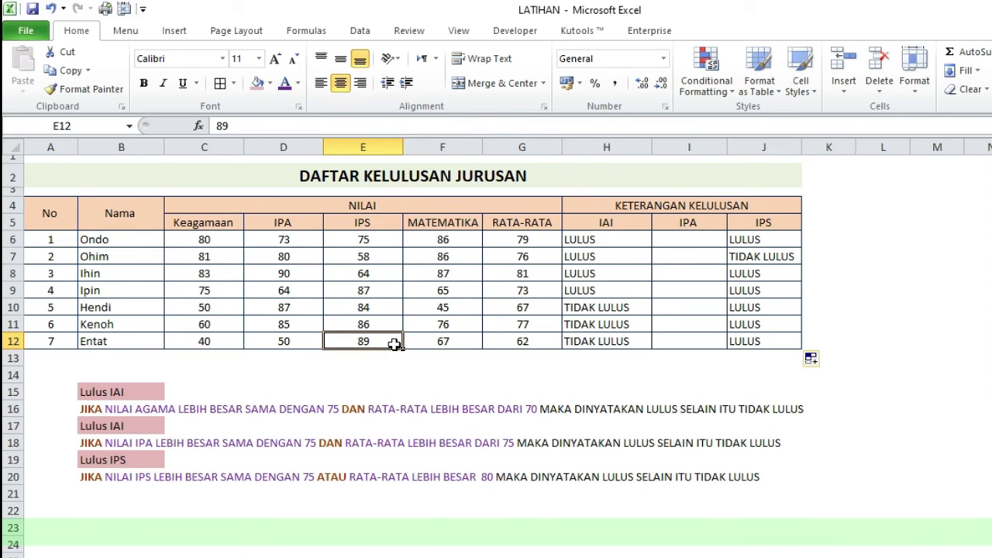